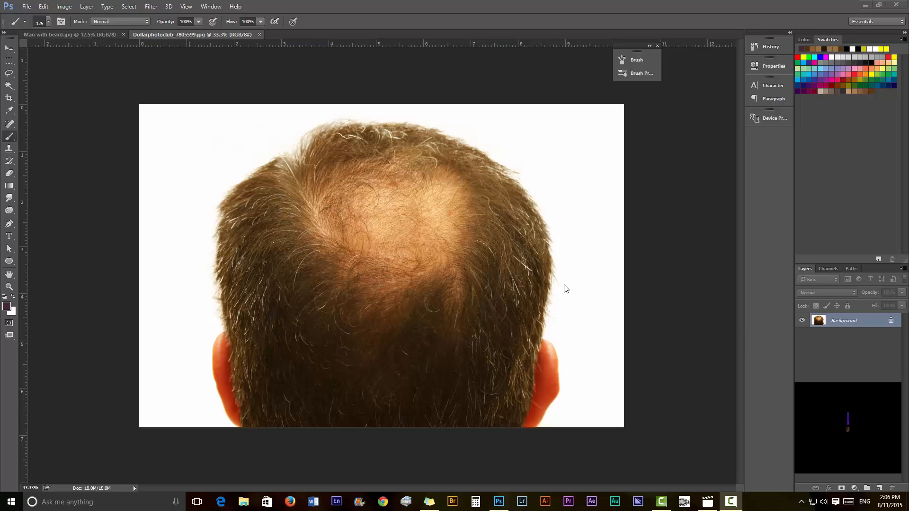
Bring the Man with beard.jpg photo to the front in place of the balding head.
left_click(95, 35)
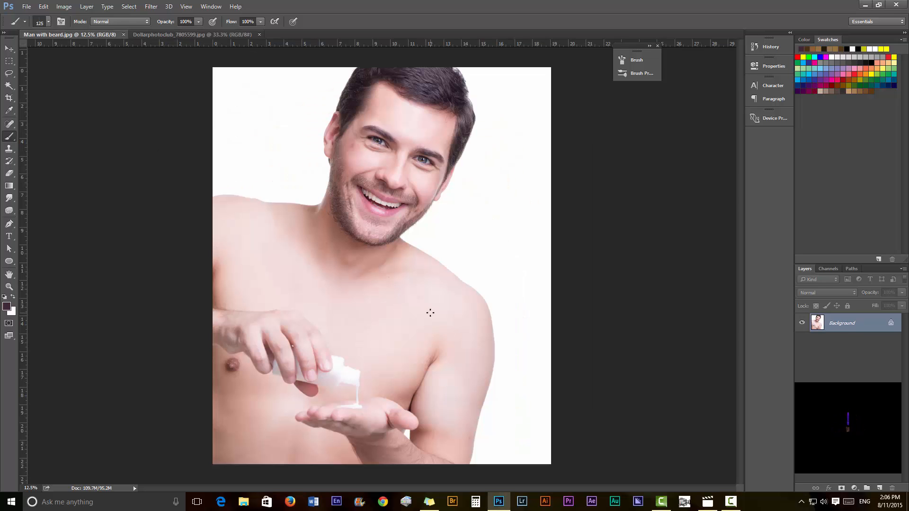
Zoom in on the man's stubbled face, then go back to Dollarphotoclub_7805599.jpg.
key("ctrl+plus")
key("ctrl+plus")
key("ctrl+plus")
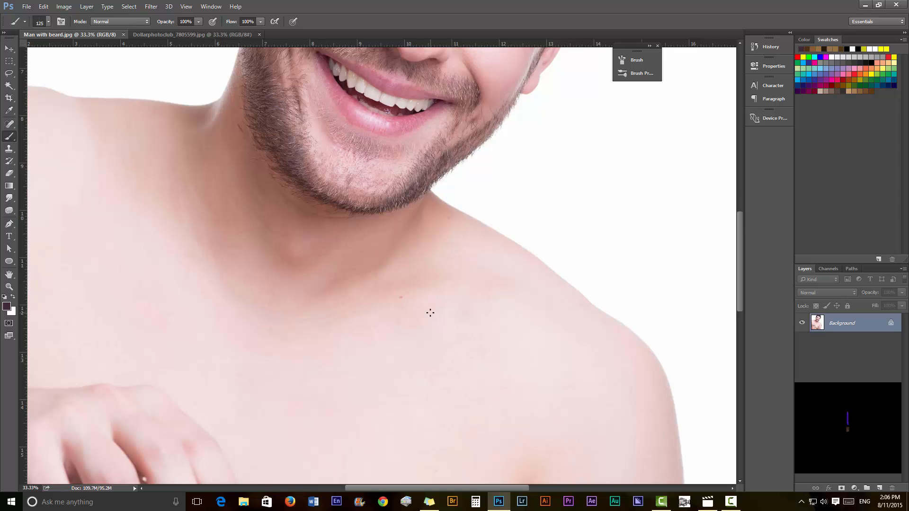
left_click_drag(403, 189, 430, 351)
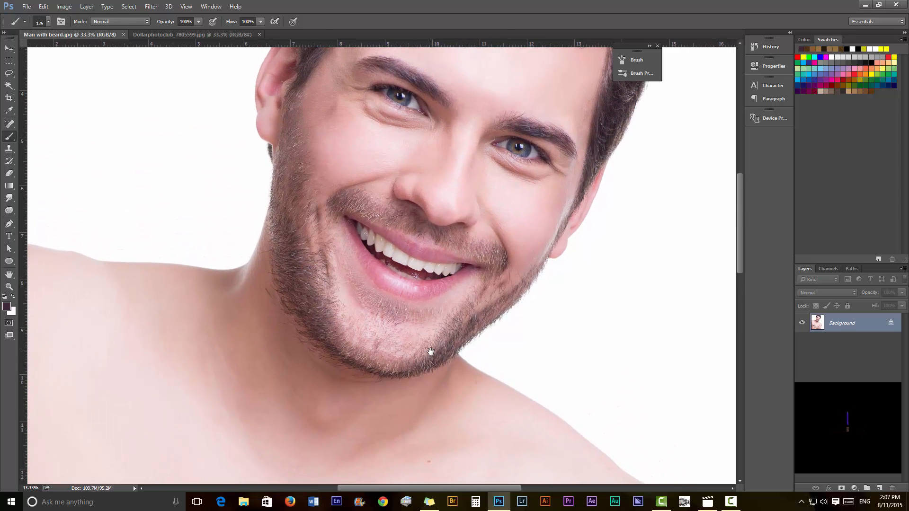
left_click(201, 35)
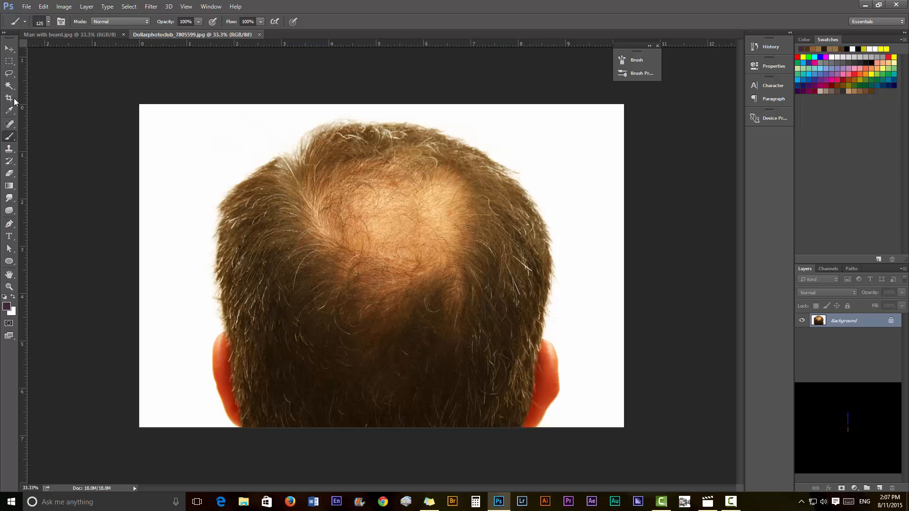
key("shift+j")
key("shift+j")
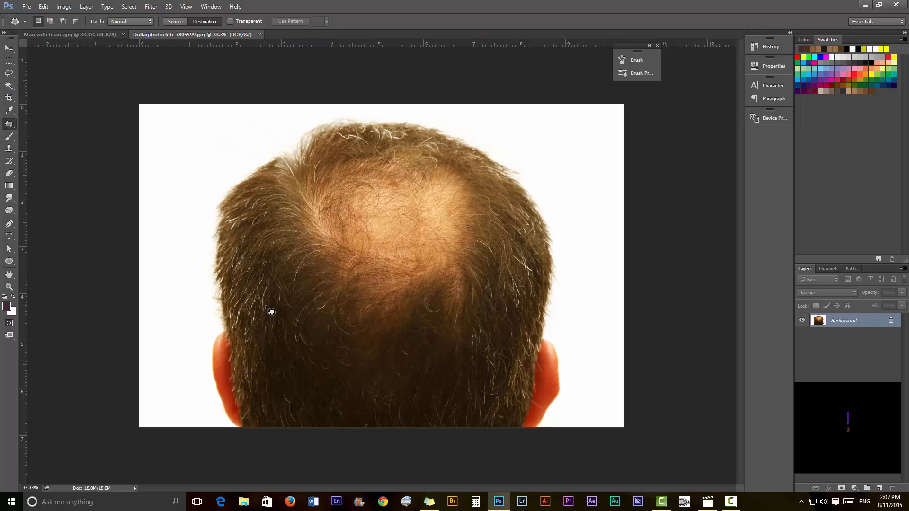
mouse_move(300, 331)
left_mouse_down()
mouse_move(275, 323)
mouse_move(265, 381)
mouse_move(338, 414)
mouse_move(287, 324)
left_mouse_up()
left_click_drag(303, 367, 356, 208)
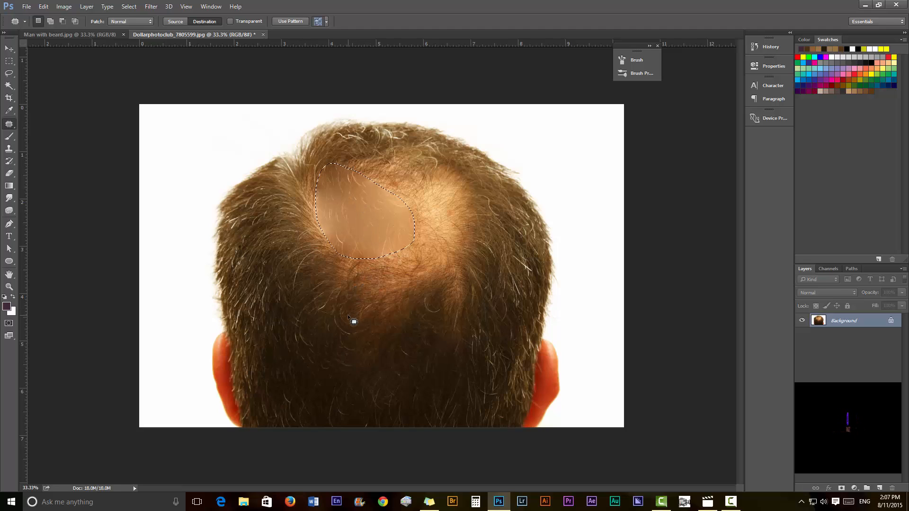
key("ctrl+z")
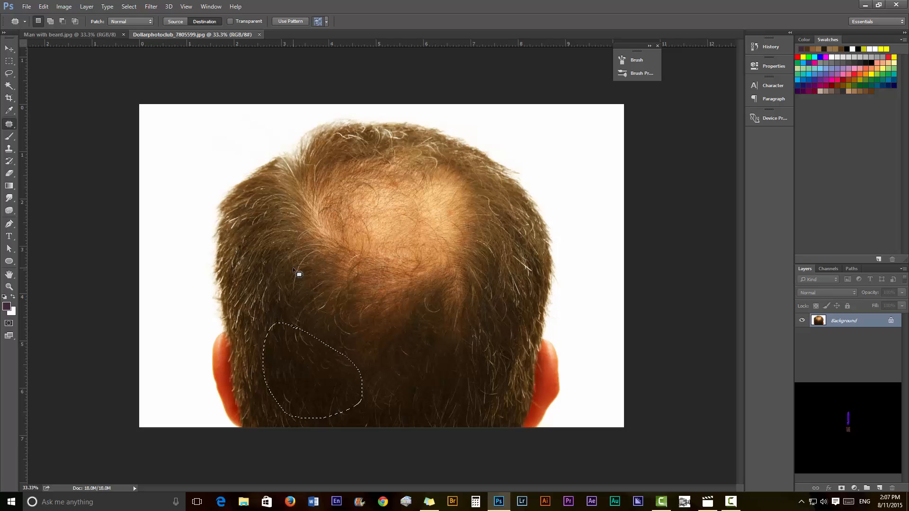
key("ctrl+d")
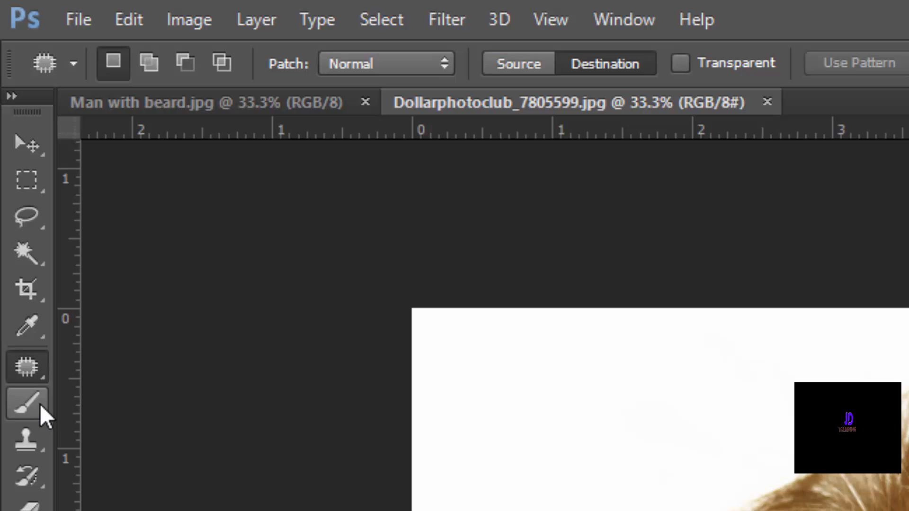
left_click(10, 137)
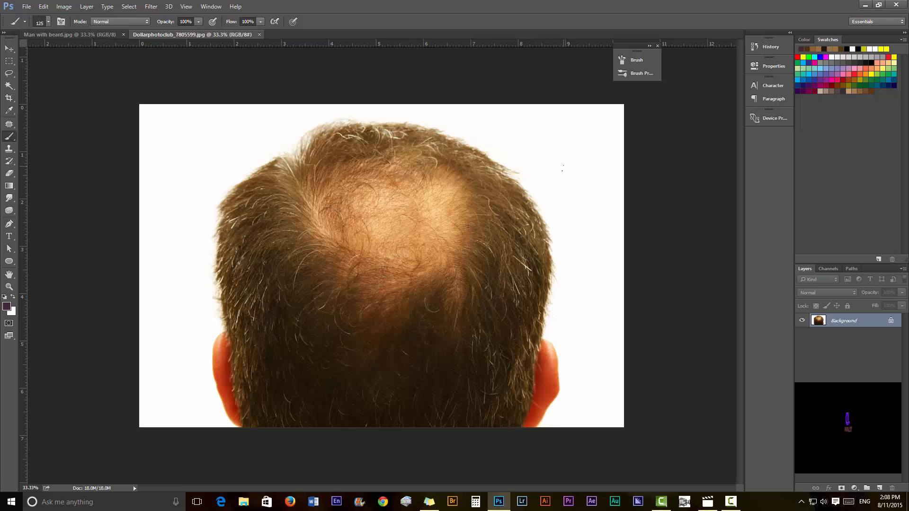
Pick a hard round brush preset, testing it once and undoing the stroke.
key("F5")
left_click(415, 53)
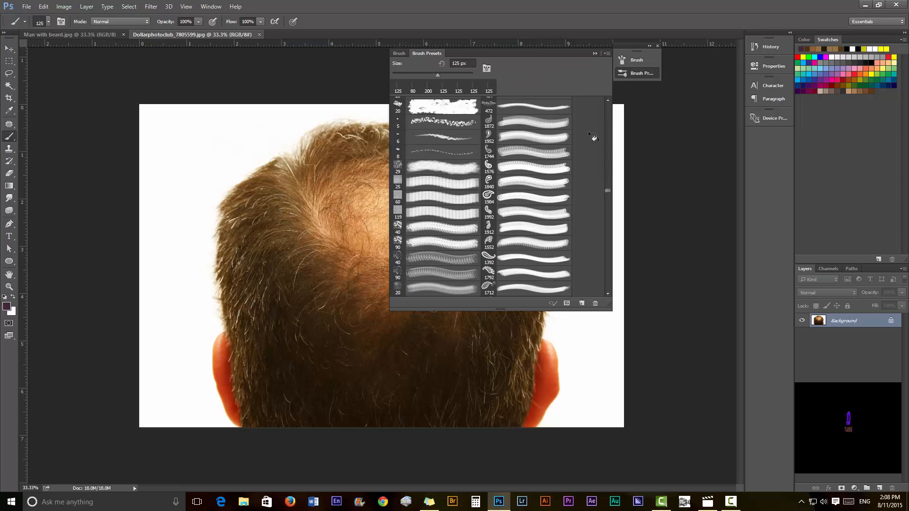
left_click_drag(606, 193, 615, 104)
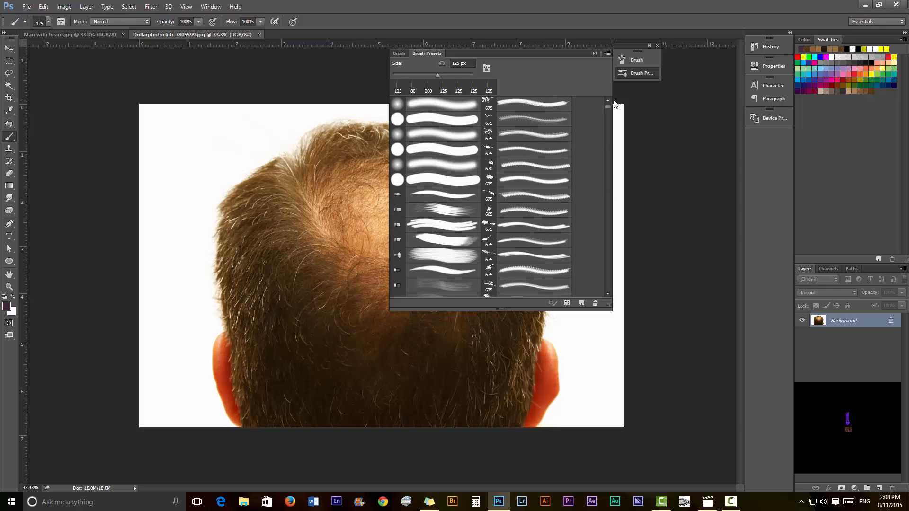
left_click(439, 119)
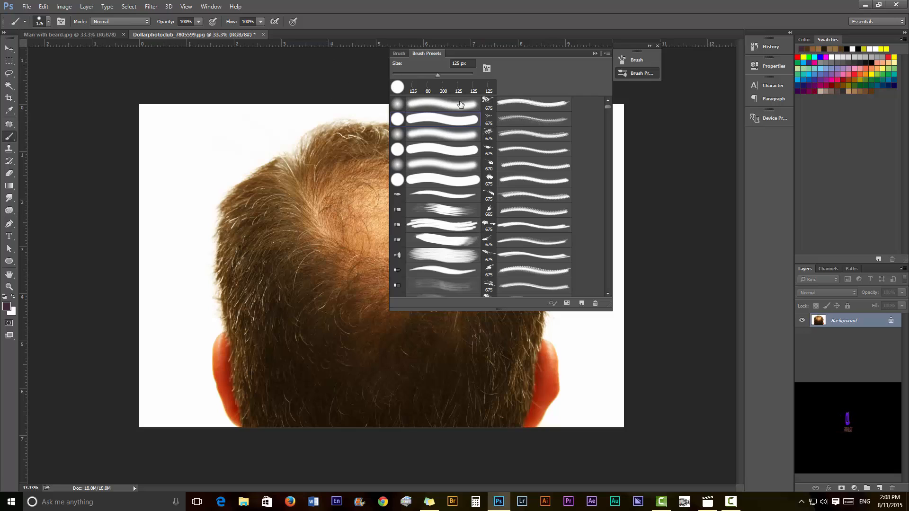
left_click(594, 54)
left_click_drag(531, 141, 564, 138)
key("ctrl+z")
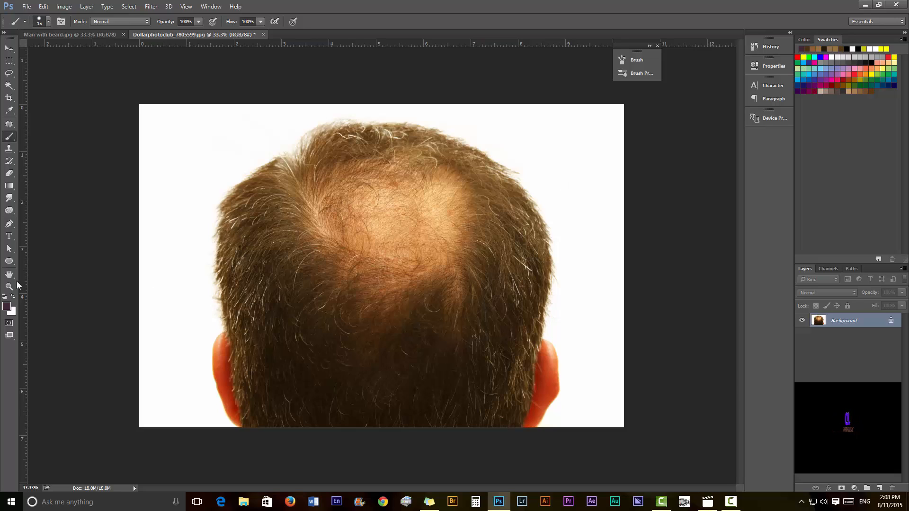
Reset the colour to black and shrink the brush to single-hair width, undoing all test strokes.
left_click(4, 297)
left_click_drag(578, 200, 590, 175)
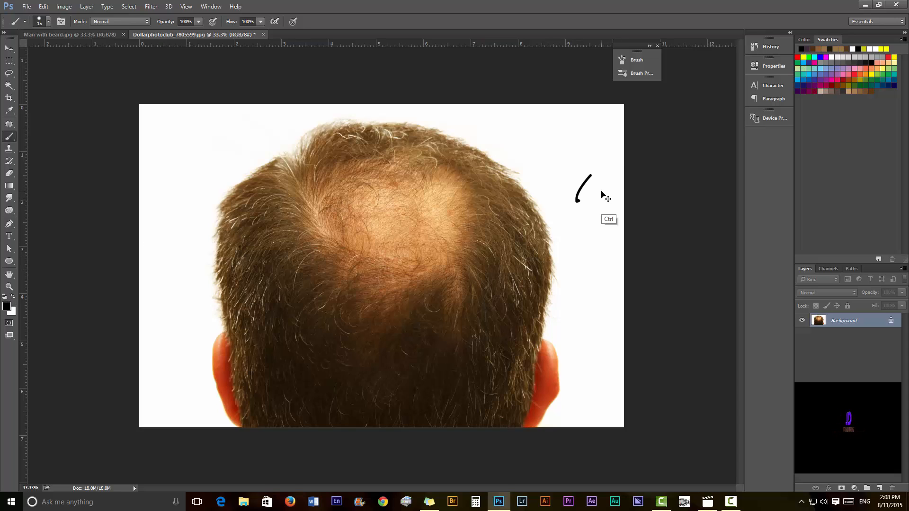
key("ctrl+z")
key("bracketleft")
key("bracketleft")
key("bracketleft")
left_click_drag(576, 147, 559, 171)
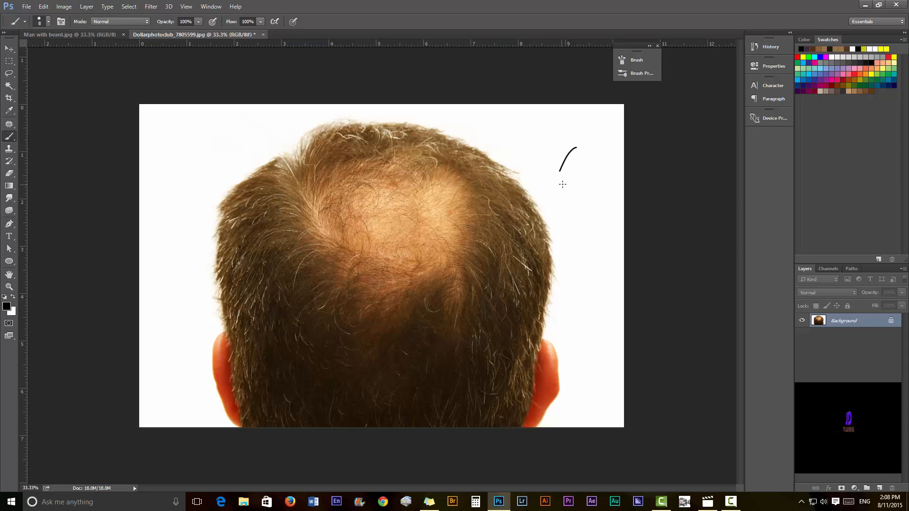
key("bracketleft")
key("bracketleft")
key("ctrl+z")
left_click_drag(450, 213, 471, 197)
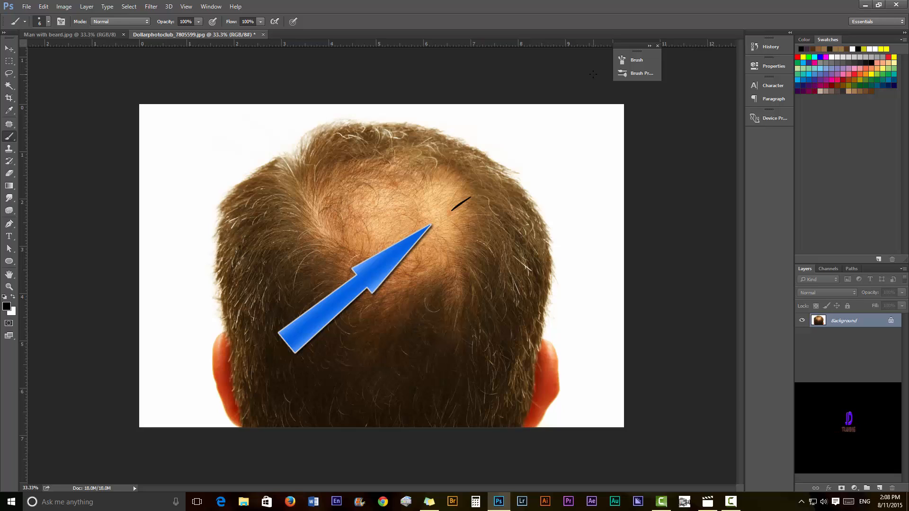
key("ctrl+z")
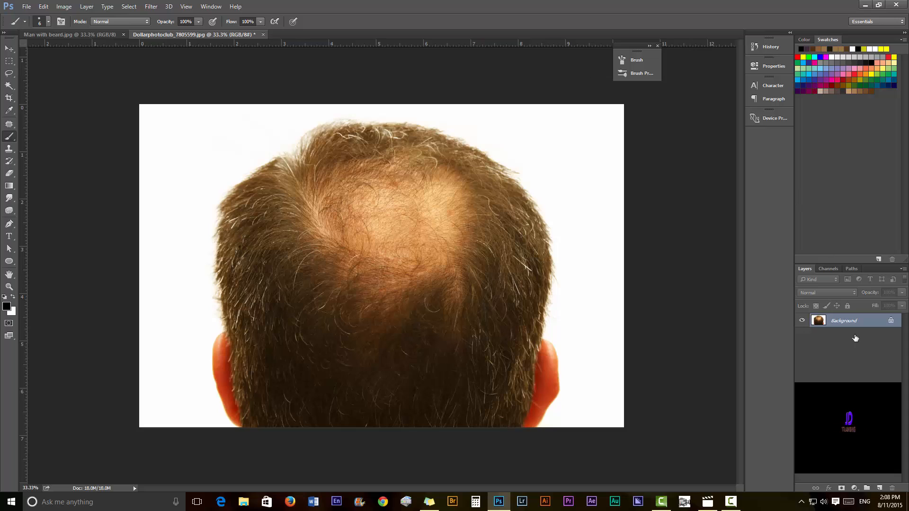
Draw a curved hair stroke and define a box around it as a new brush preset.
left_click(878, 488)
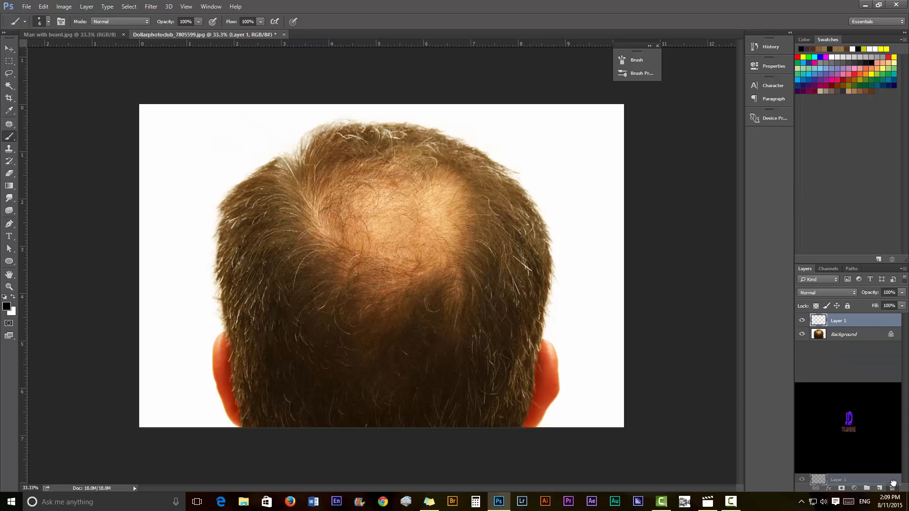
key("ctrl+z")
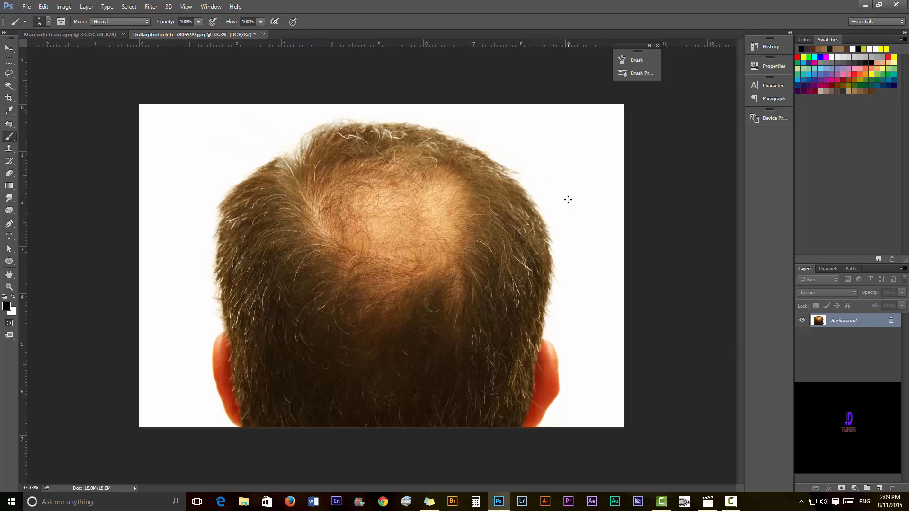
left_click_drag(567, 200, 597, 175)
key("ctrl+shift+alt+n")
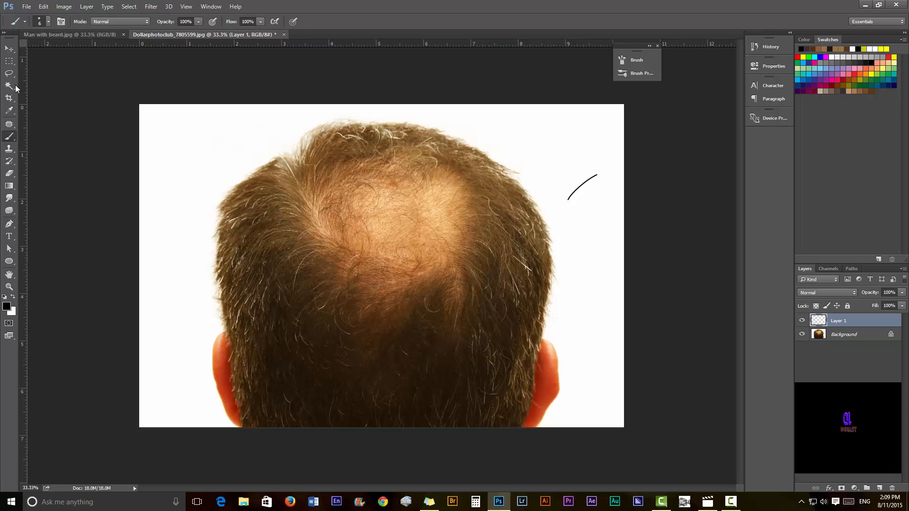
left_click(8, 61)
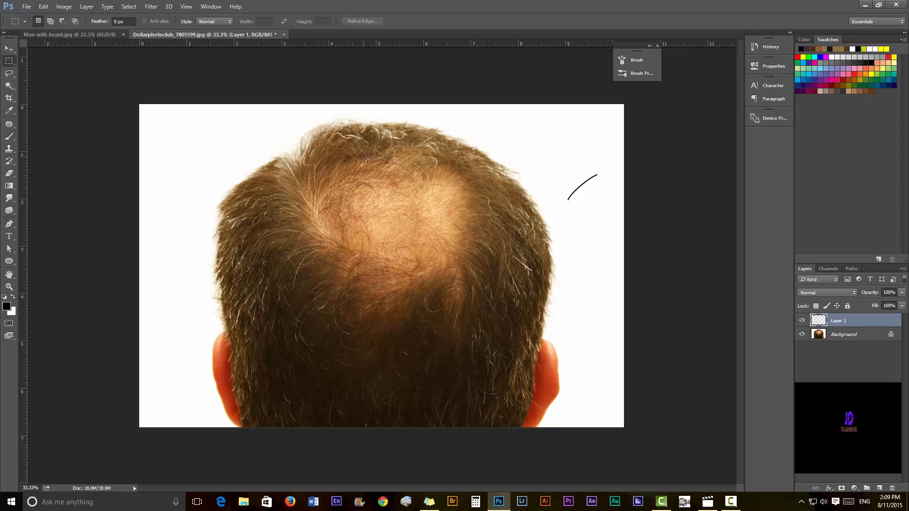
mouse_move(552, 162)
left_mouse_down()
mouse_move(582, 214)
mouse_move(609, 218)
left_mouse_up()
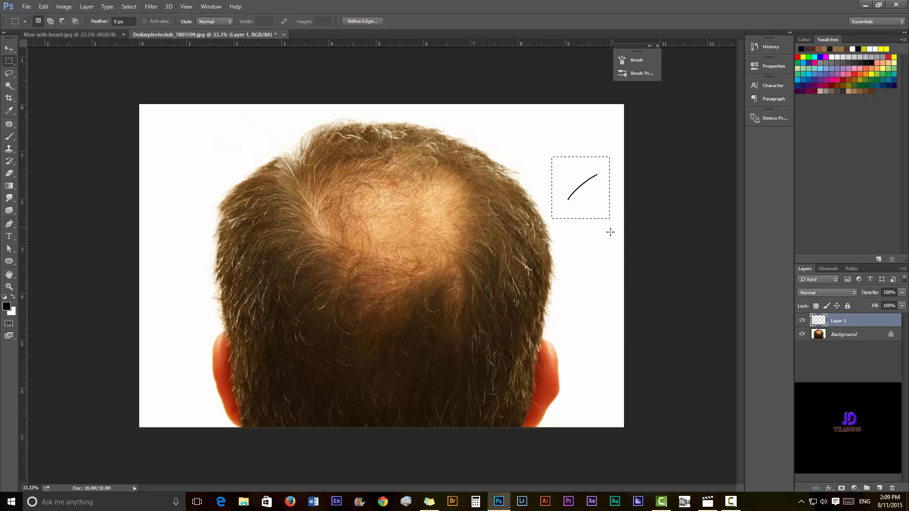
left_click(43, 6)
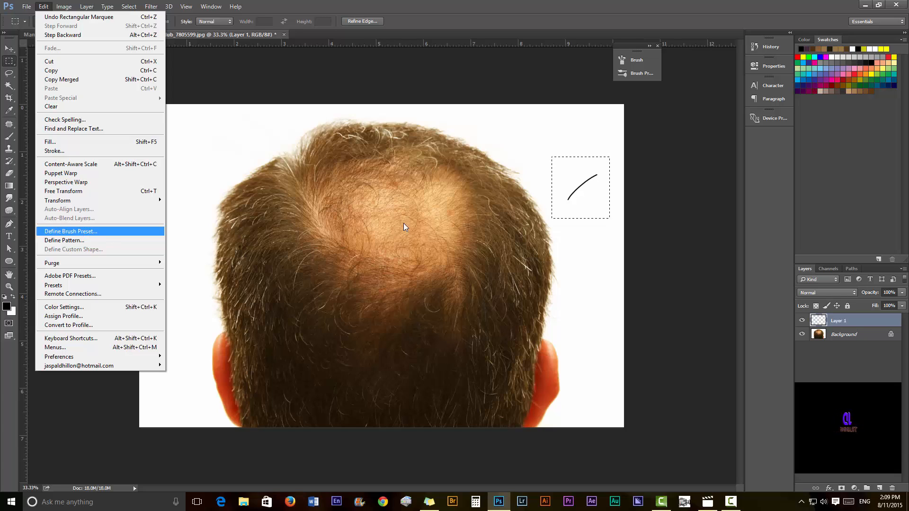
left_click(423, 6)
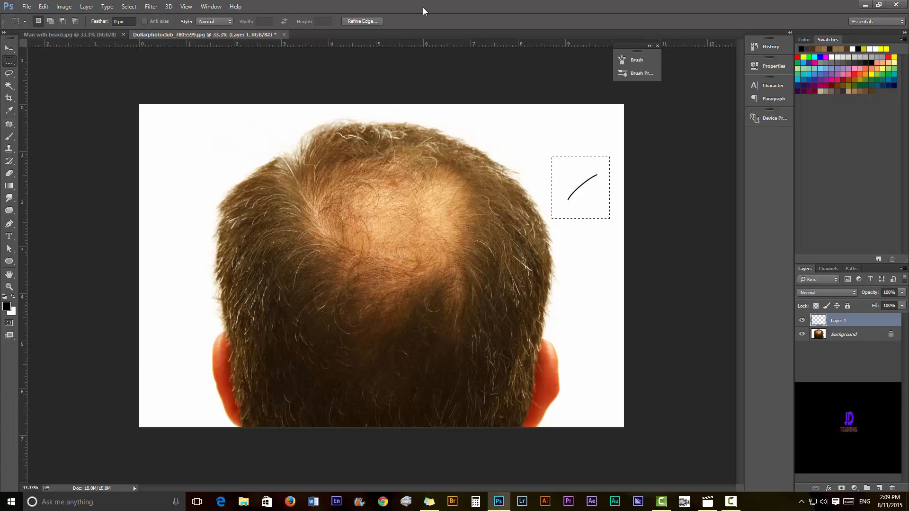
Delete empty Layer 1 and erase the drawn hair by filling the selection with white.
left_click_drag(880, 333, 891, 488)
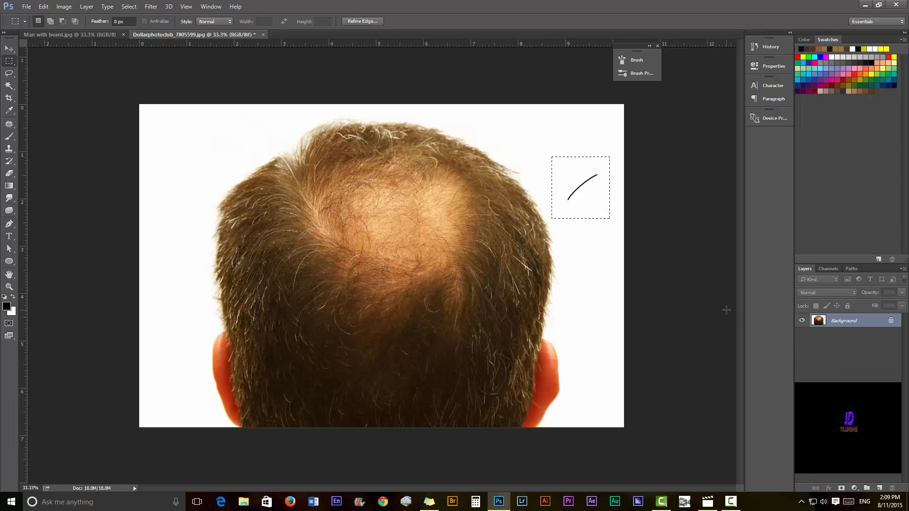
key("ctrl+BackSpace")
key("ctrl+d")
key("b")
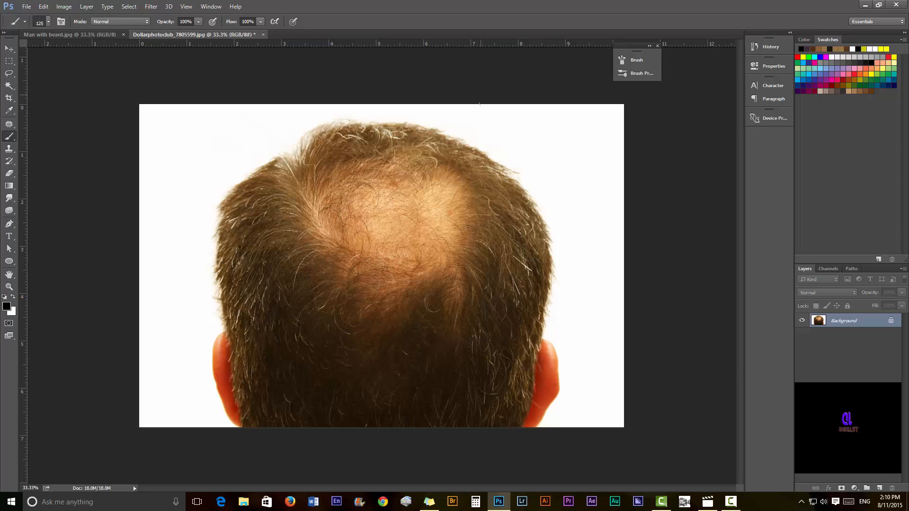
Enable Shape Dynamics with 100% Size Jitter, testing and undoing a stroke.
left_click_drag(516, 138, 590, 141)
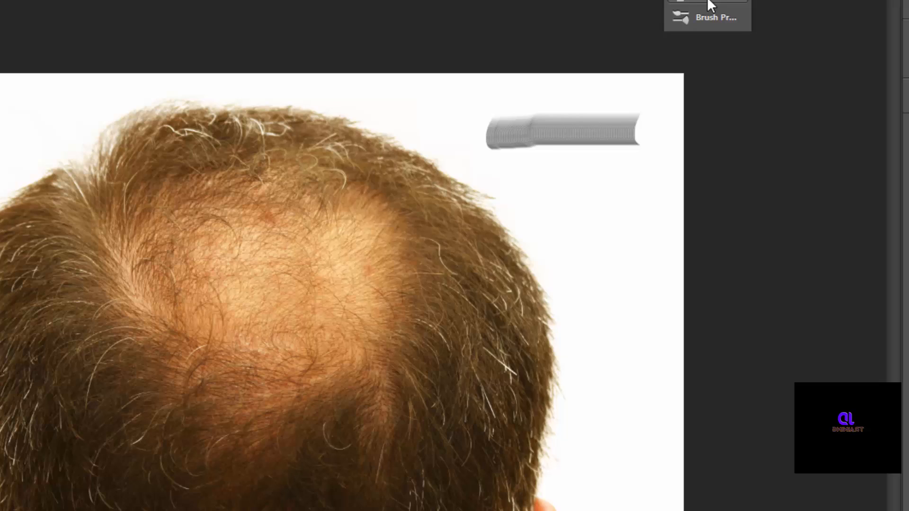
left_click(710, 4)
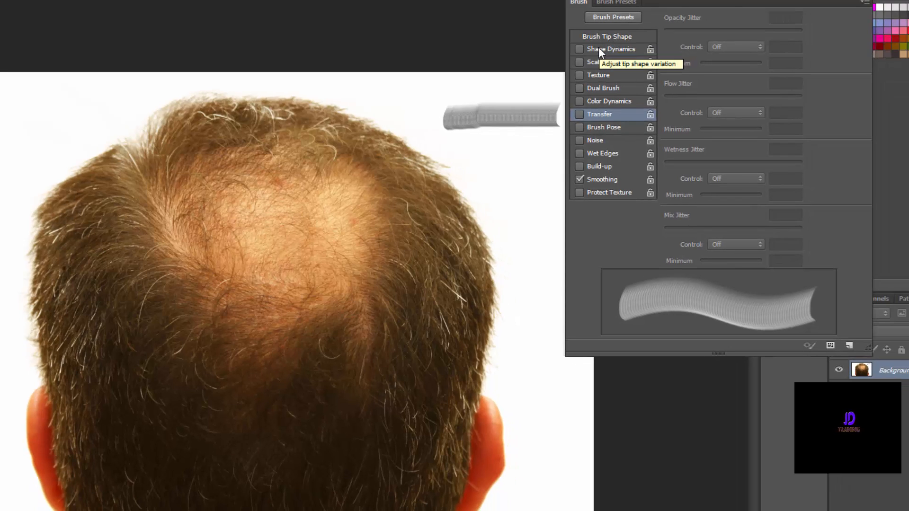
left_click(599, 47)
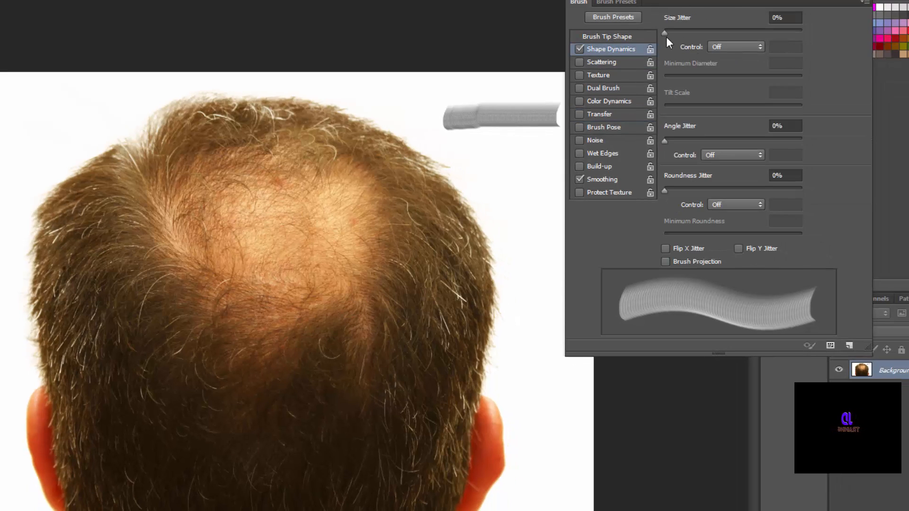
left_click_drag(666, 36, 814, 36)
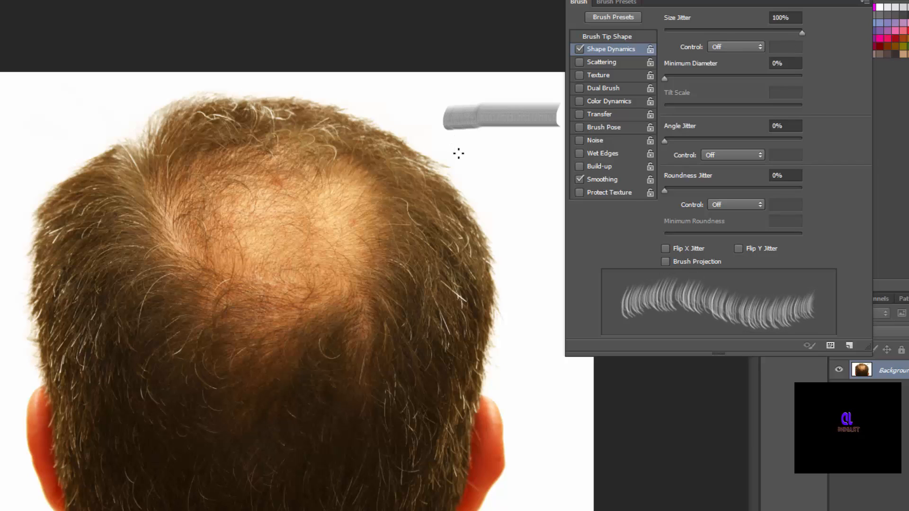
left_click_drag(458, 152, 549, 155)
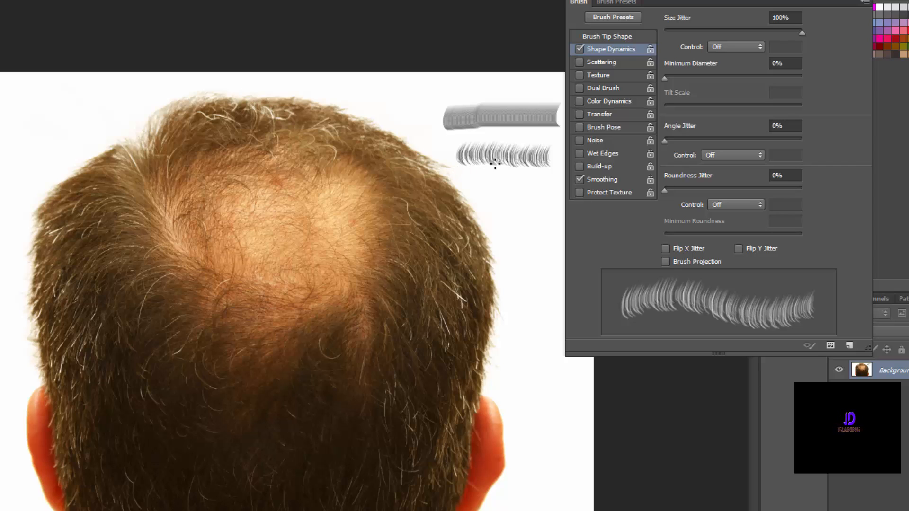
key("ctrl+z")
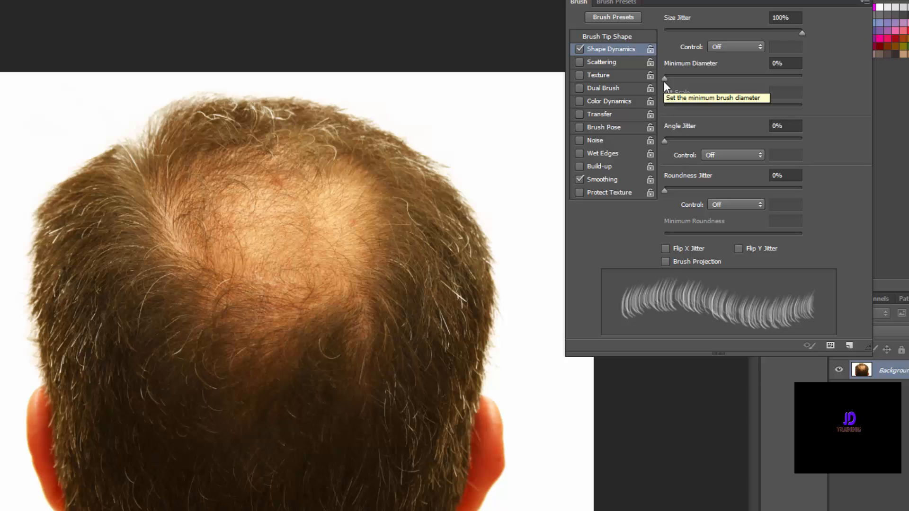
Set the Size Jitter Control to Pen Pressure.
left_click(758, 47)
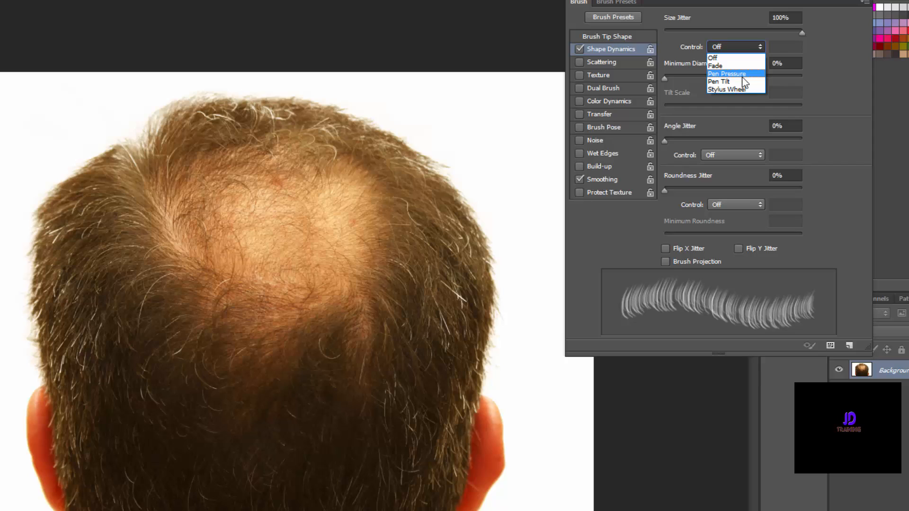
left_click(722, 58)
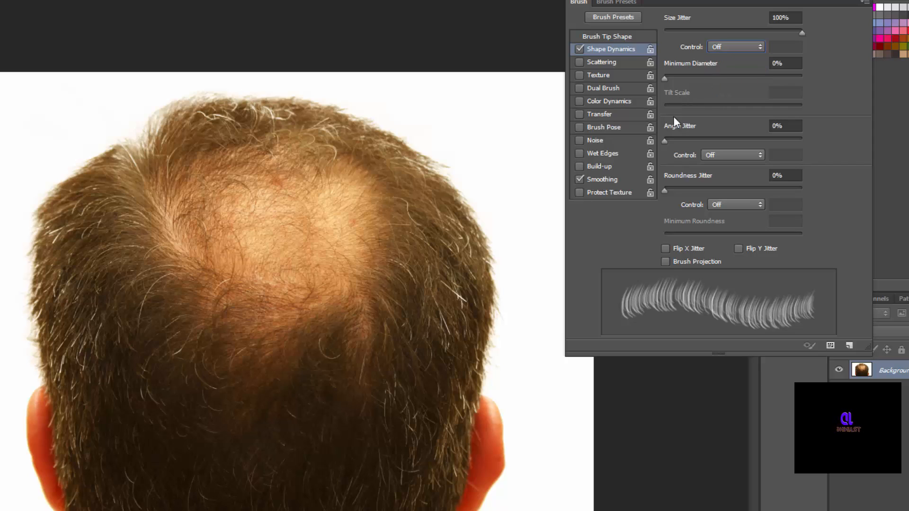
left_click(759, 47)
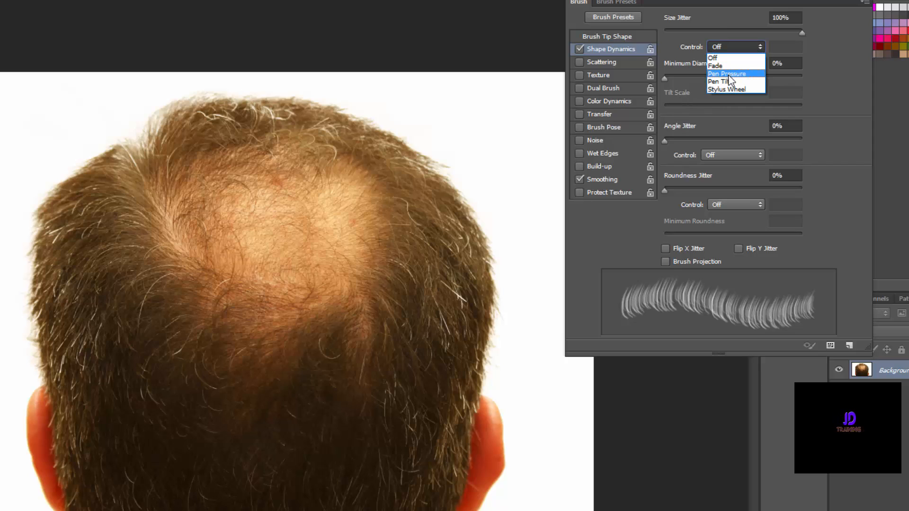
left_click(724, 84)
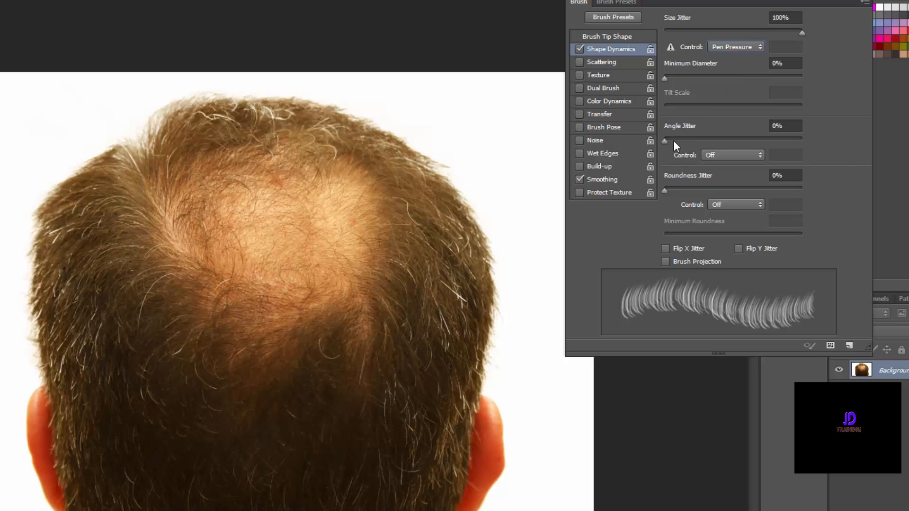
Set Angle Jitter to 11% controlled by Direction, undoing the test strokes.
left_click_drag(664, 141, 682, 142)
left_click_drag(429, 135, 547, 138)
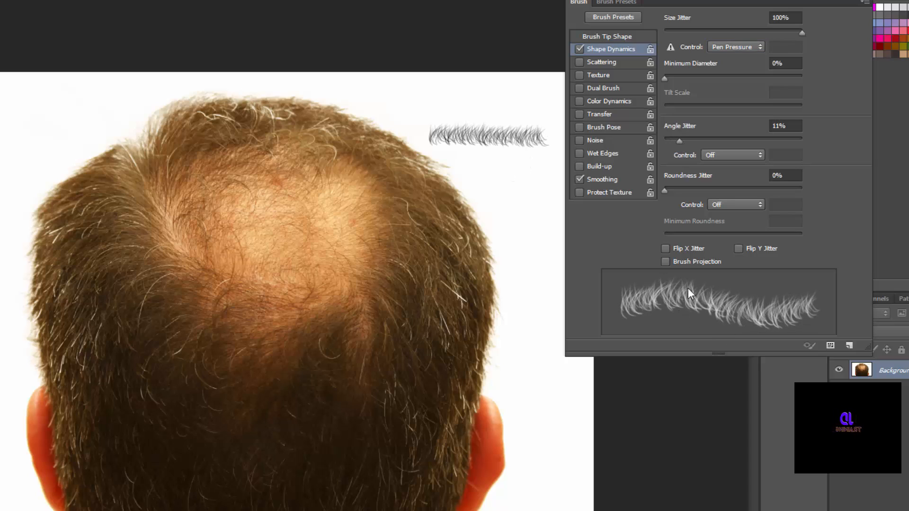
key("ctrl+z")
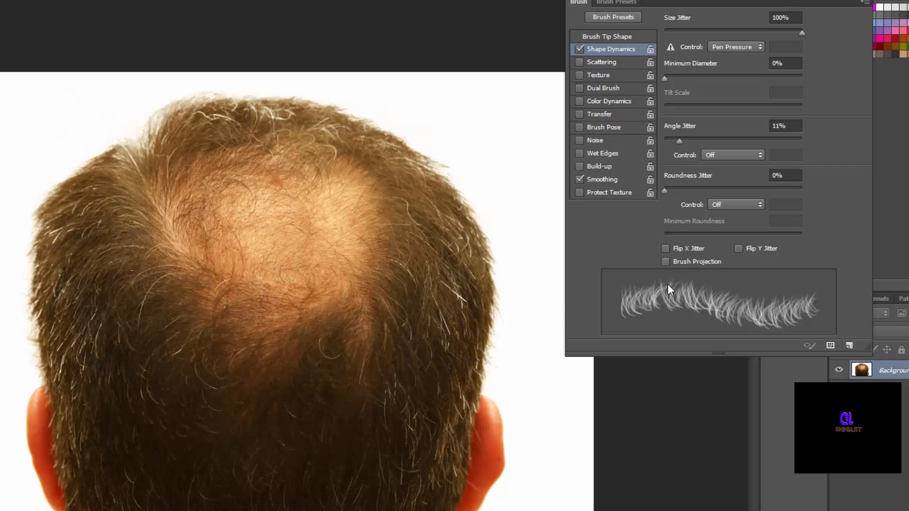
left_click(757, 155)
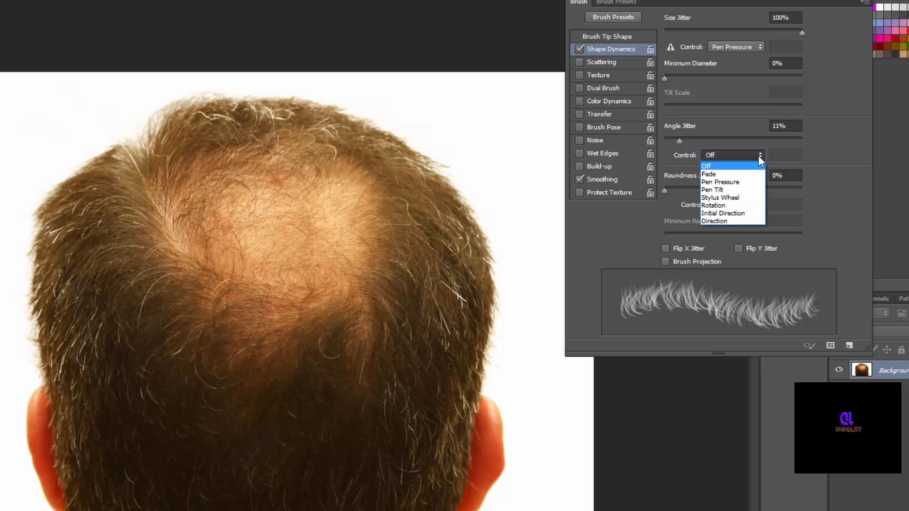
left_click(731, 220)
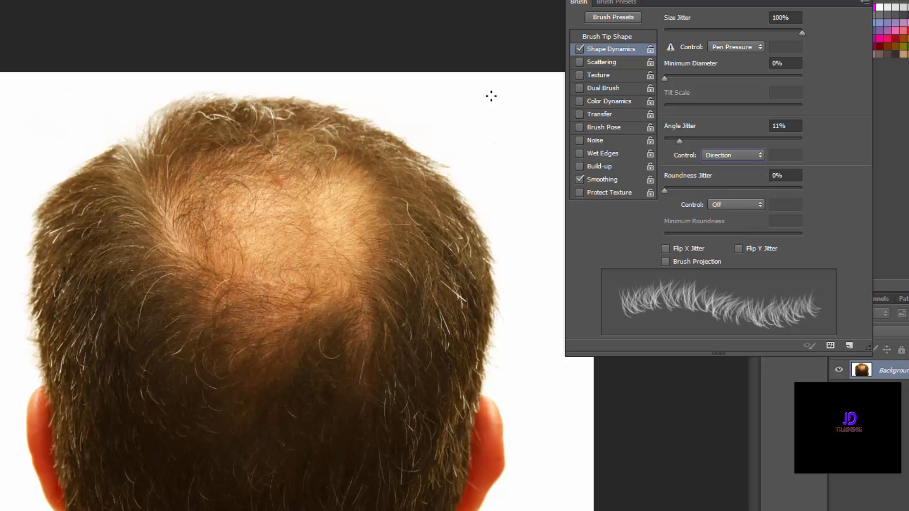
mouse_move(491, 97)
left_mouse_down()
mouse_move(492, 196)
mouse_move(557, 184)
mouse_move(544, 99)
mouse_move(525, 98)
mouse_move(513, 112)
mouse_move(520, 154)
mouse_move(537, 136)
mouse_move(542, 157)
mouse_move(530, 173)
mouse_move(504, 176)
mouse_move(499, 151)
left_mouse_up()
key("ctrl+z")
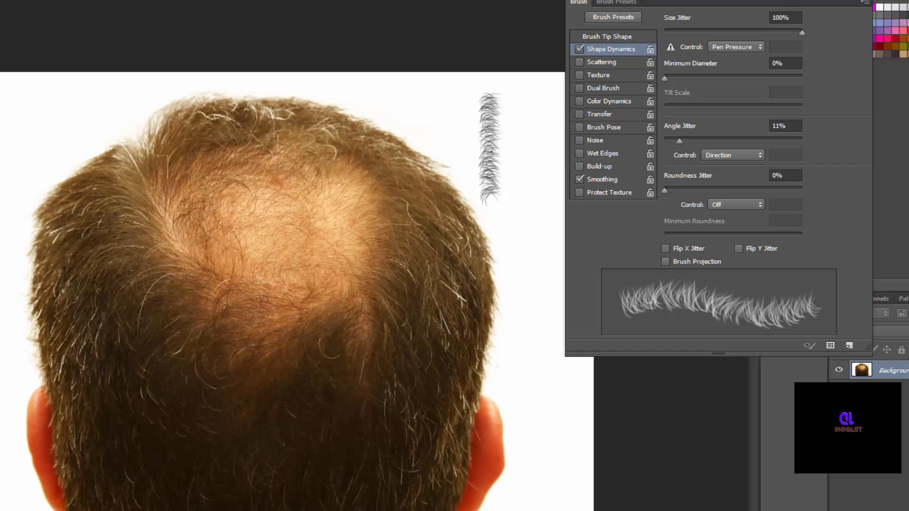
key("ctrl+alt+z")
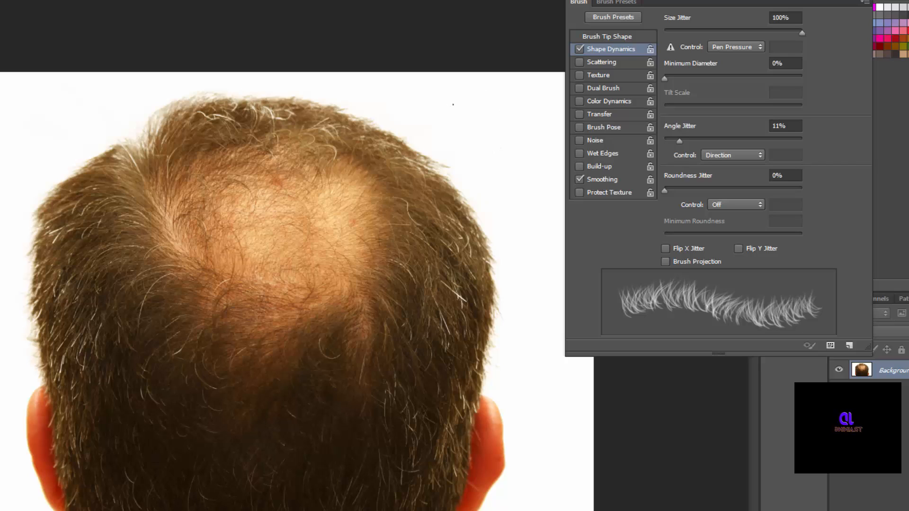
Test the direction-driven brush by painting hair lettering 'H', then undo part of it.
mouse_move(455, 103)
left_mouse_down()
mouse_move(452, 149)
mouse_move(460, 133)
mouse_move(481, 128)
left_mouse_up()
left_click_drag(480, 89, 481, 161)
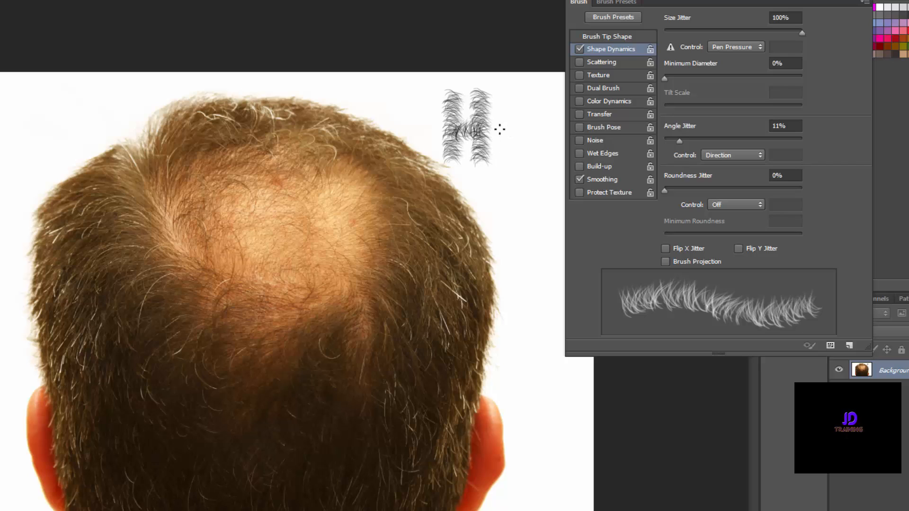
mouse_move(499, 127)
left_mouse_down()
mouse_move(502, 156)
mouse_move(511, 135)
mouse_move(516, 156)
mouse_move(528, 126)
mouse_move(561, 136)
left_mouse_up()
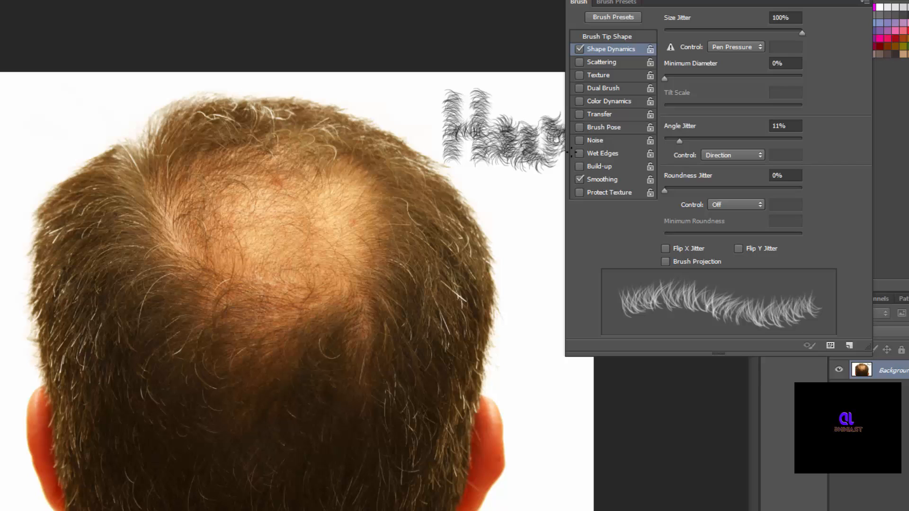
key("ctrl+alt+z")
key("ctrl+alt+z")
key("ctrl+alt+z")
key("ctrl+alt+z")
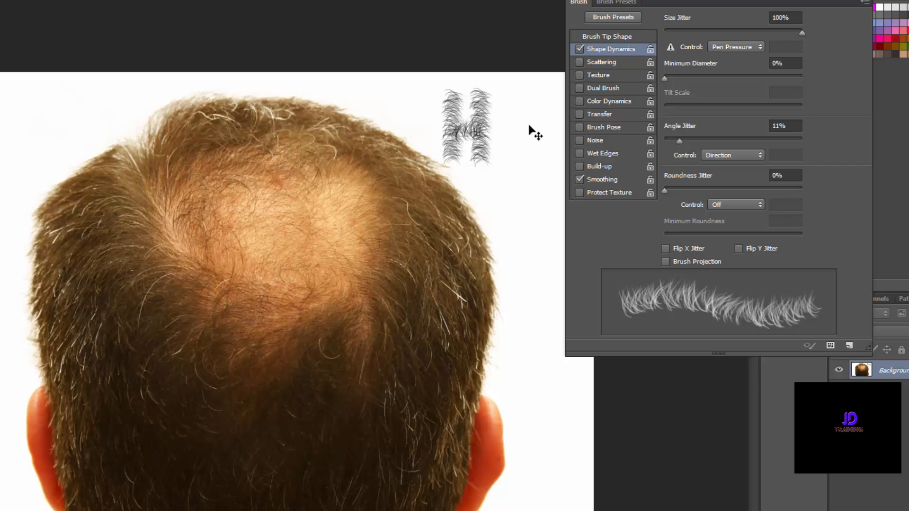
key("shift+ctrl+z")
key("shift+ctrl+z")
key("shift+ctrl+z")
key("shift+ctrl+z")
key("ctrl+alt+z")
key("ctrl+alt+z")
key("ctrl+alt+z")
key("ctrl+alt+z")
key("ctrl+alt+z")
key("ctrl+alt+z")
key("ctrl+alt+z")
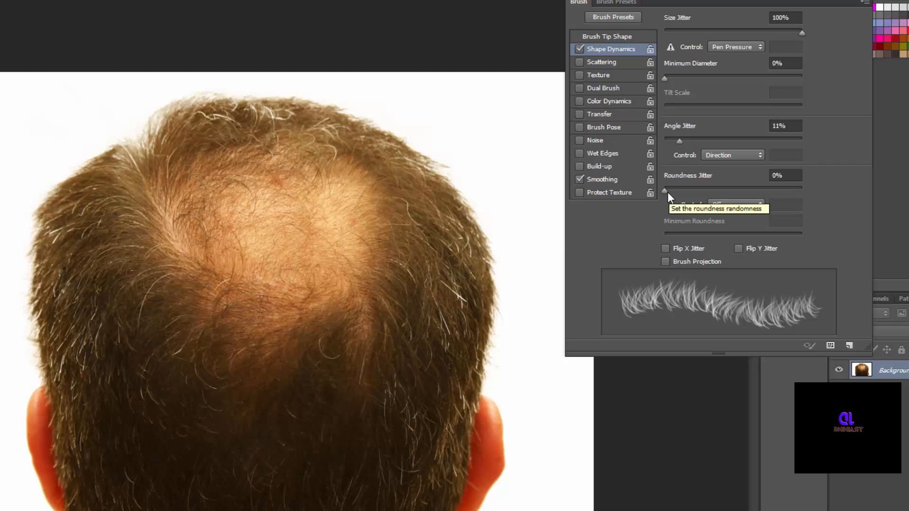
Add 36% Roundness Jitter, Flip X and Y Jitter, 100% Minimum Roundness, and enable Scattering.
left_click_drag(663, 192, 714, 190)
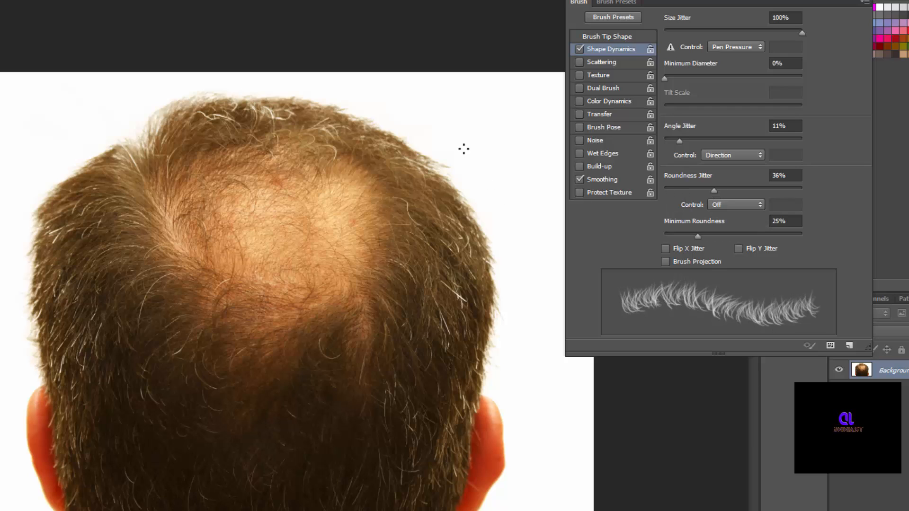
mouse_move(462, 151)
left_mouse_down()
mouse_move(516, 155)
mouse_move(550, 138)
left_mouse_up()
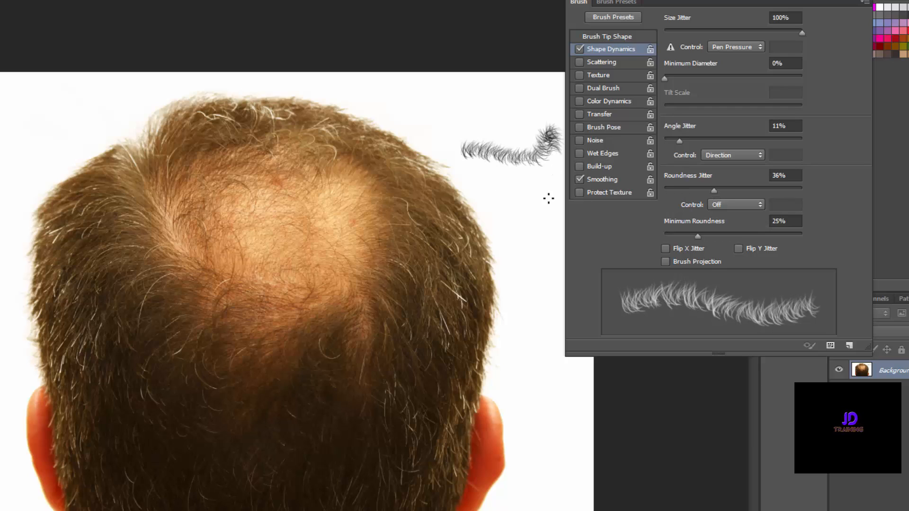
key("ctrl+z")
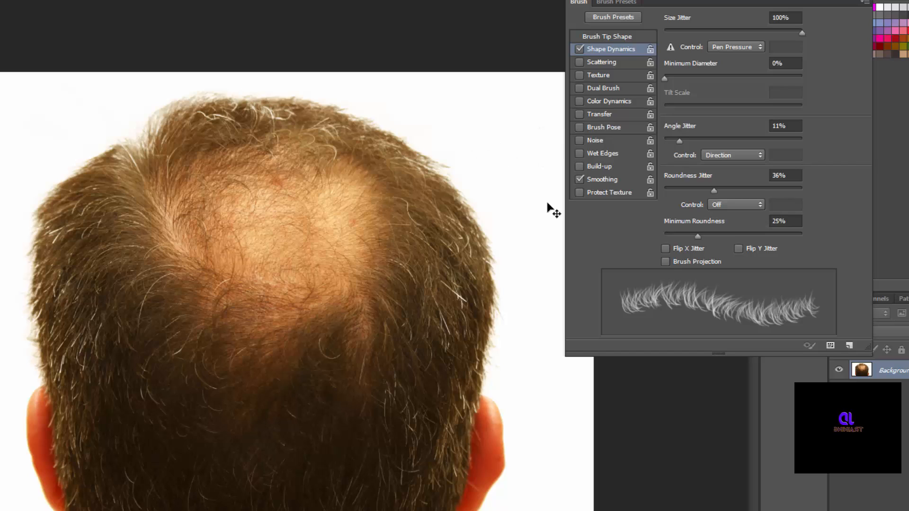
left_click(666, 249)
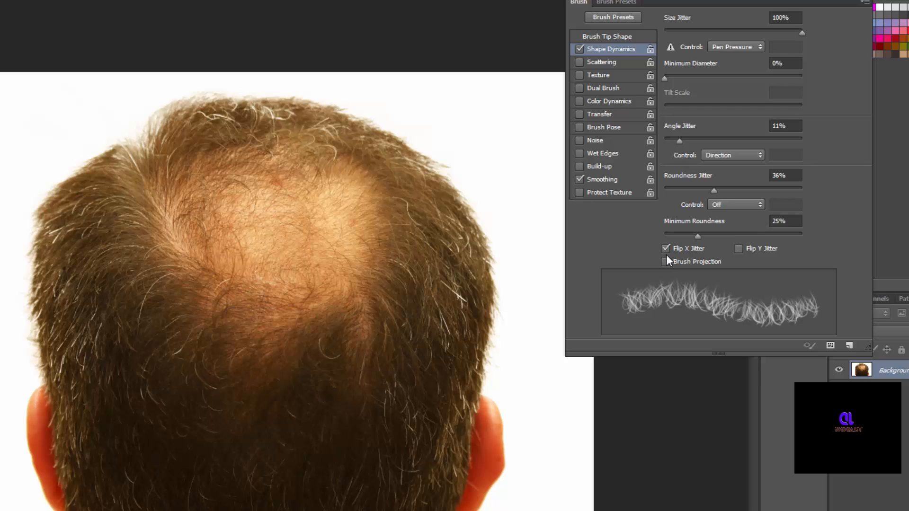
left_click_drag(421, 122, 518, 124)
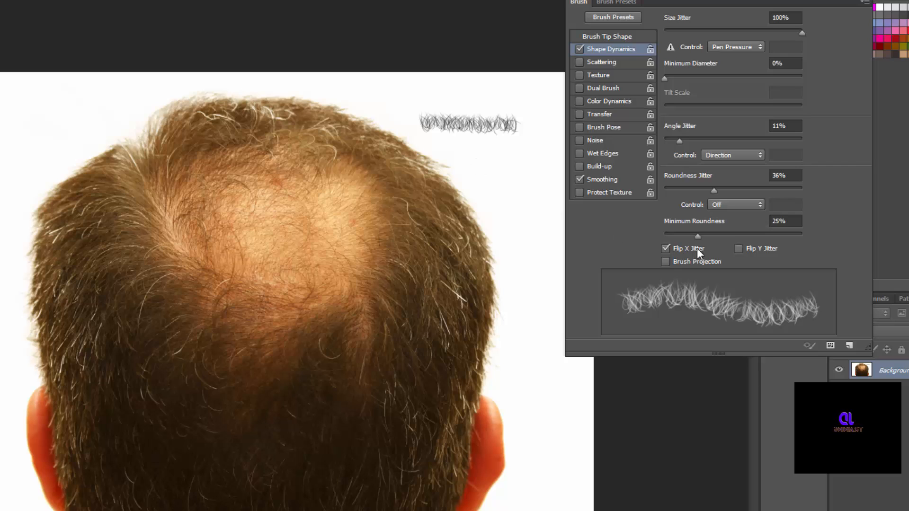
left_click(738, 249)
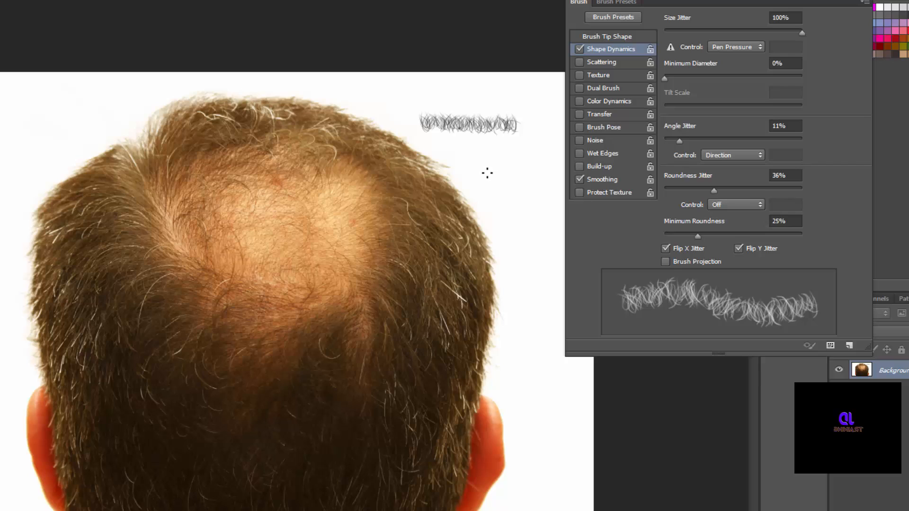
mouse_move(487, 173)
left_mouse_down()
mouse_move(545, 173)
mouse_move(543, 224)
left_mouse_up()
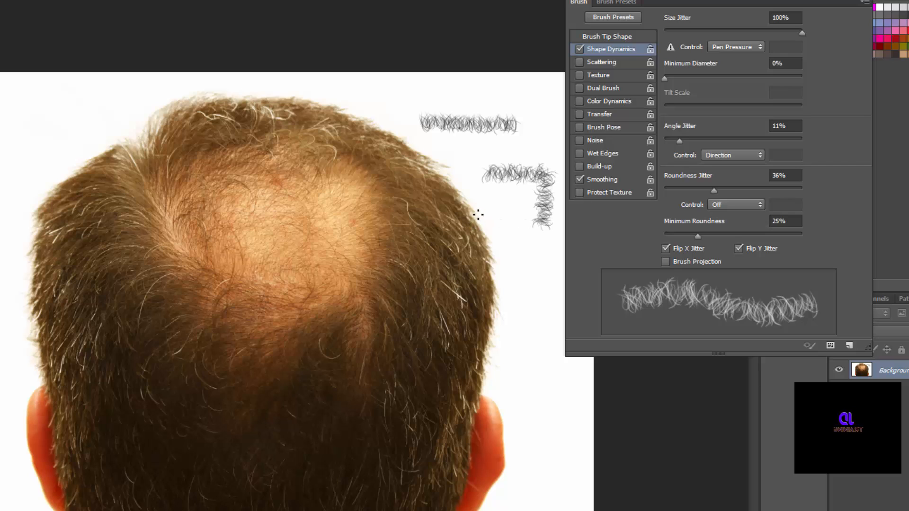
key("ctrl+alt+z")
key("ctrl+alt+z")
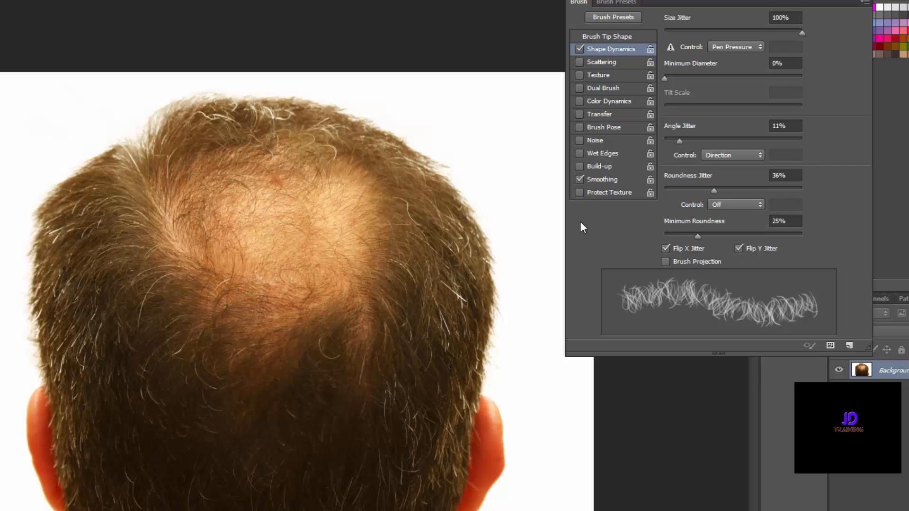
left_click_drag(697, 237, 814, 231)
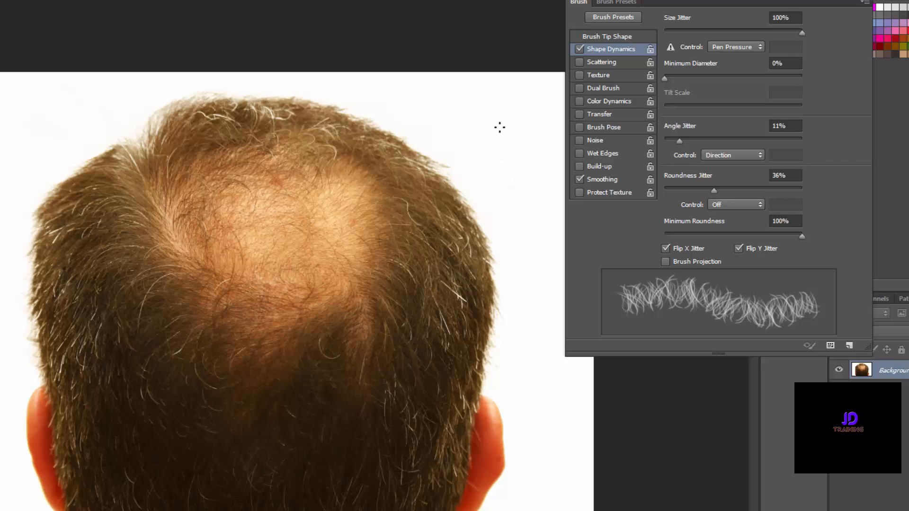
left_click(605, 61)
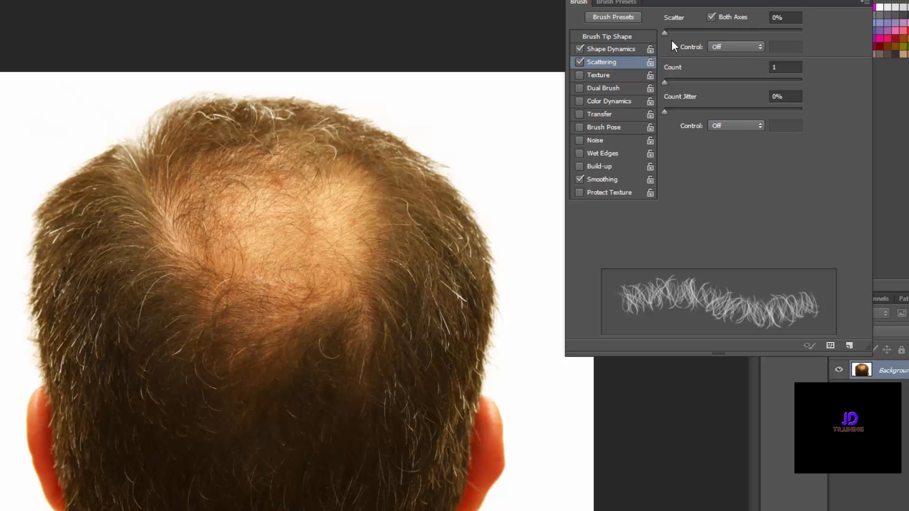
Raise Scatter to 147% on both axes, undoing the test strokes on canvas and crown.
left_click_drag(665, 32, 681, 33)
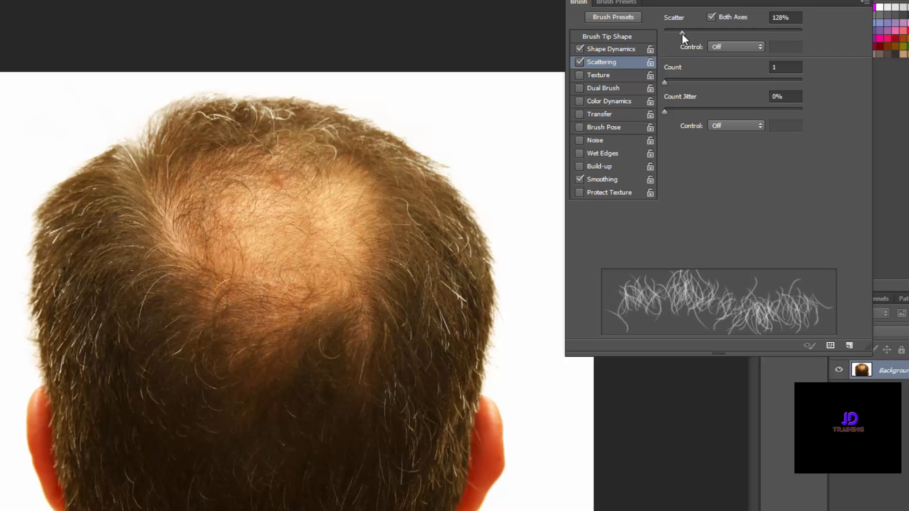
mouse_move(452, 118)
left_mouse_down()
mouse_move(543, 118)
mouse_move(544, 142)
mouse_move(468, 151)
mouse_move(459, 165)
mouse_move(479, 176)
left_mouse_up()
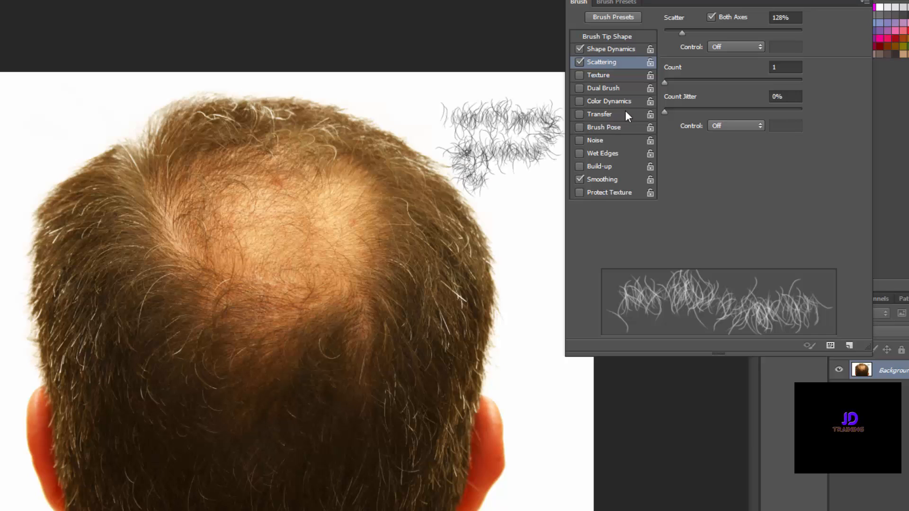
left_click_drag(680, 35, 684, 35)
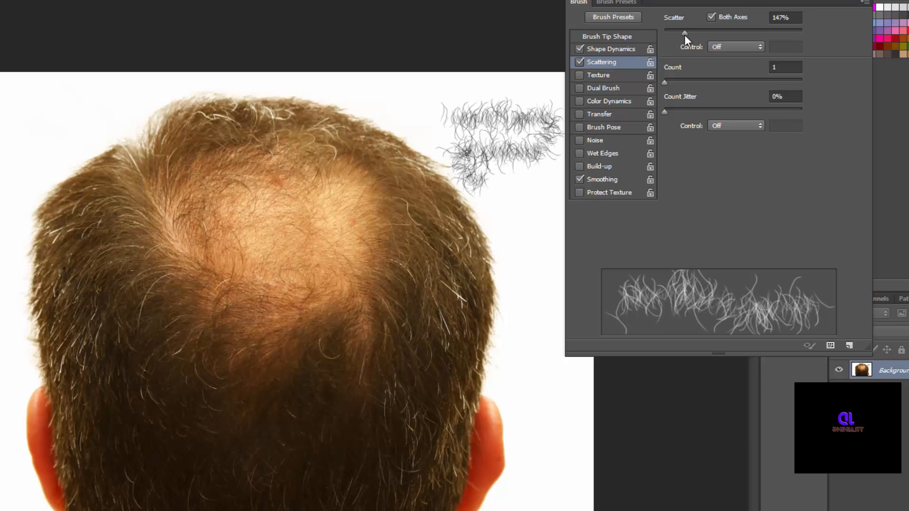
mouse_move(556, 209)
left_mouse_down()
mouse_move(532, 266)
mouse_move(525, 286)
left_mouse_up()
key("ctrl+alt+z")
key("ctrl+alt+z")
key("ctrl+alt+z")
key("ctrl+alt+z")
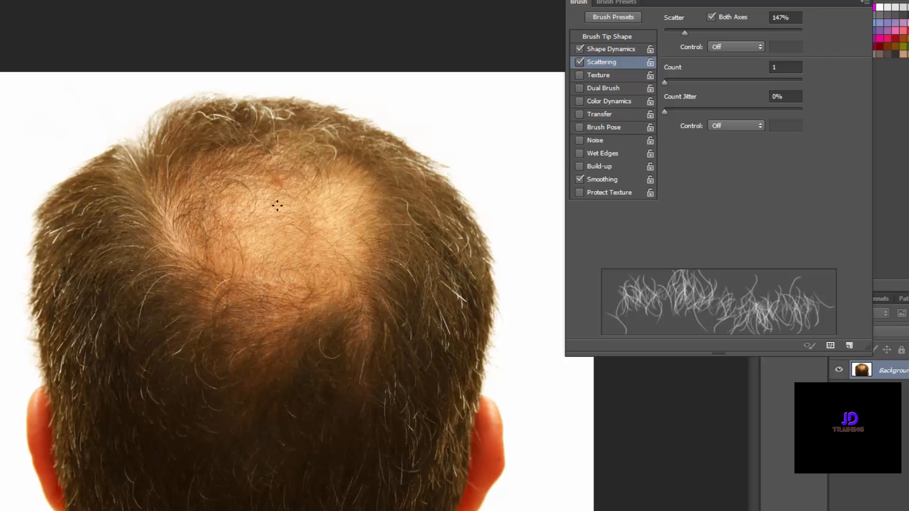
left_click_drag(268, 220, 362, 220)
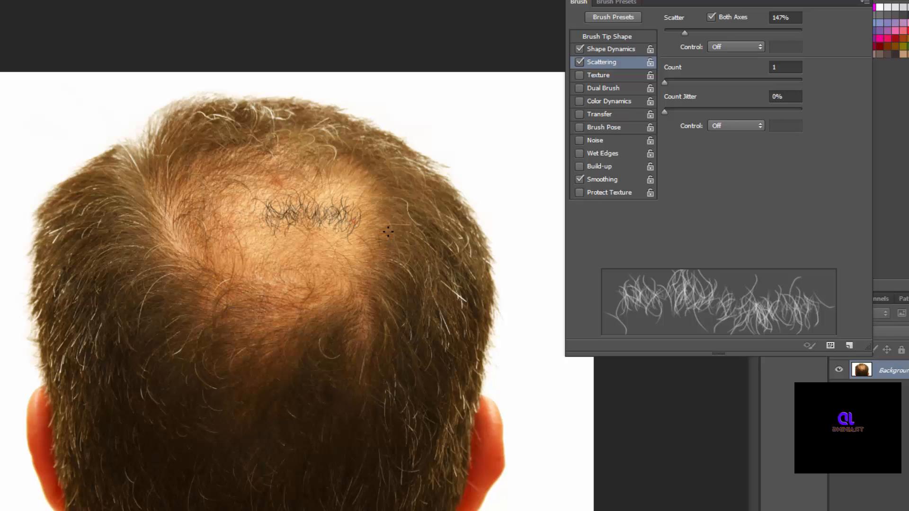
key("ctrl+z")
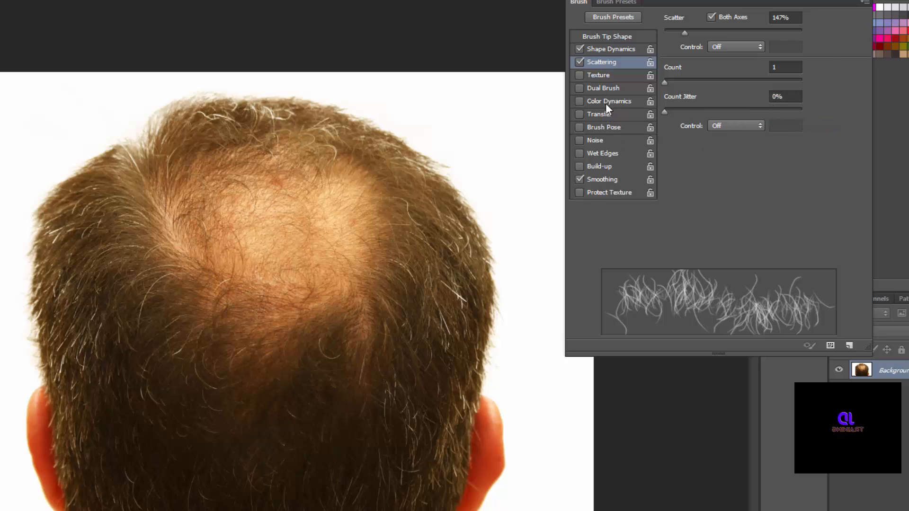
Enable Transfer with 74% Opacity Jitter and return to the Brush Tip Shape settings.
left_click(600, 114)
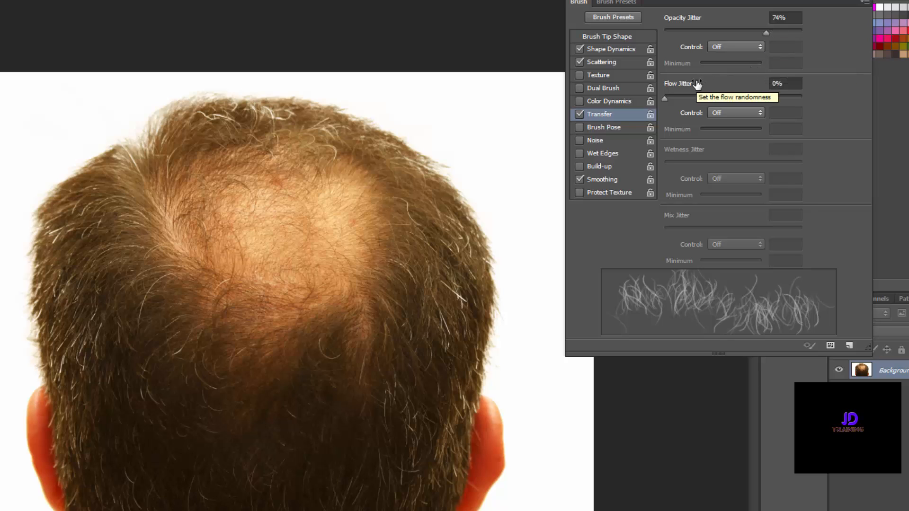
left_click(616, 38)
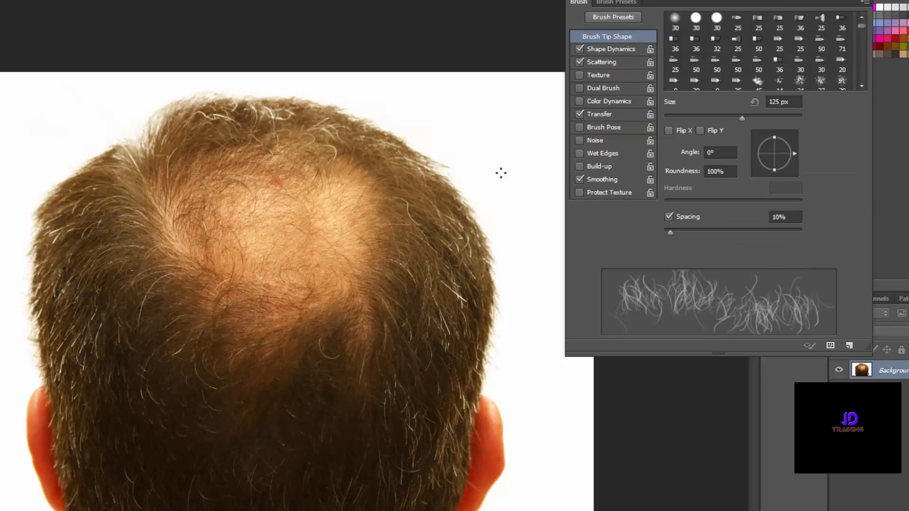
Rotate the brush tip to 3° at 126 px, clearing all test strokes and closing the Brush panel.
left_click_drag(464, 136, 535, 141)
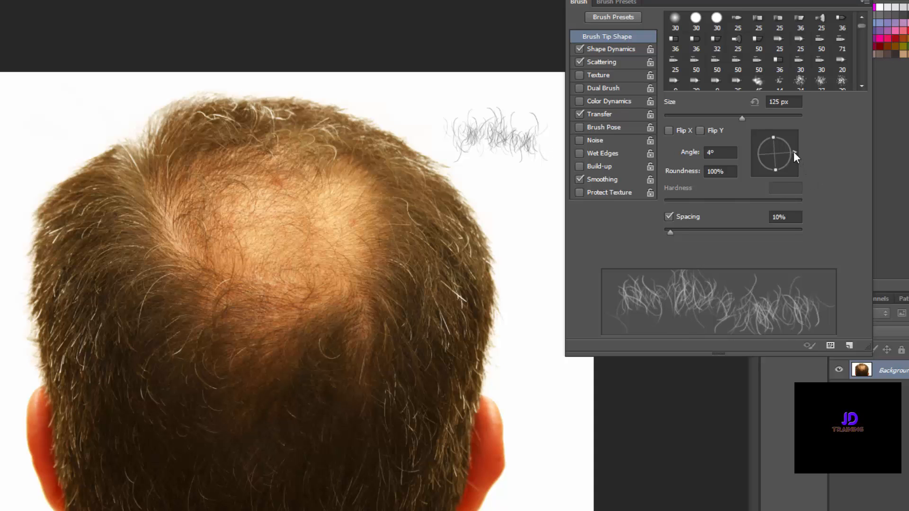
mouse_move(793, 152)
left_mouse_down()
mouse_move(779, 174)
mouse_move(791, 134)
mouse_move(791, 148)
mouse_move(773, 131)
left_mouse_up()
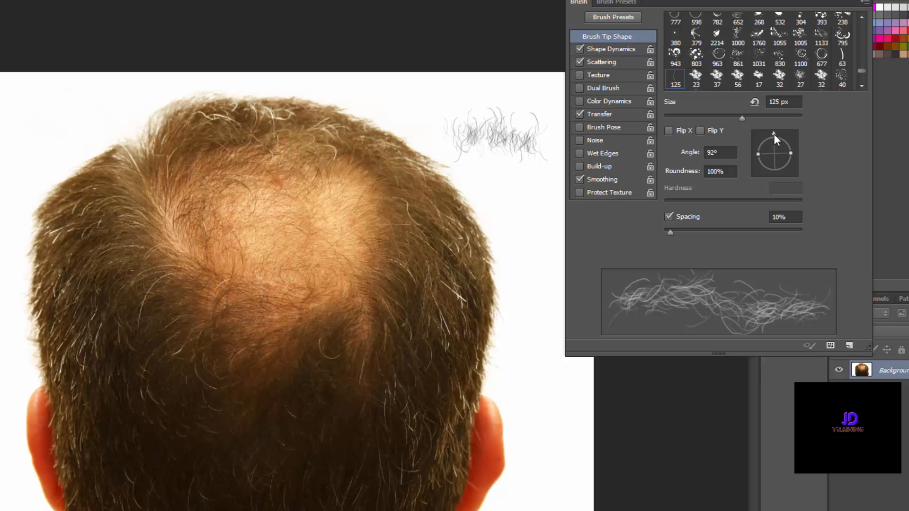
mouse_move(495, 198)
left_mouse_down()
mouse_move(548, 207)
mouse_move(557, 219)
mouse_move(524, 248)
mouse_move(523, 264)
mouse_move(553, 285)
left_mouse_up()
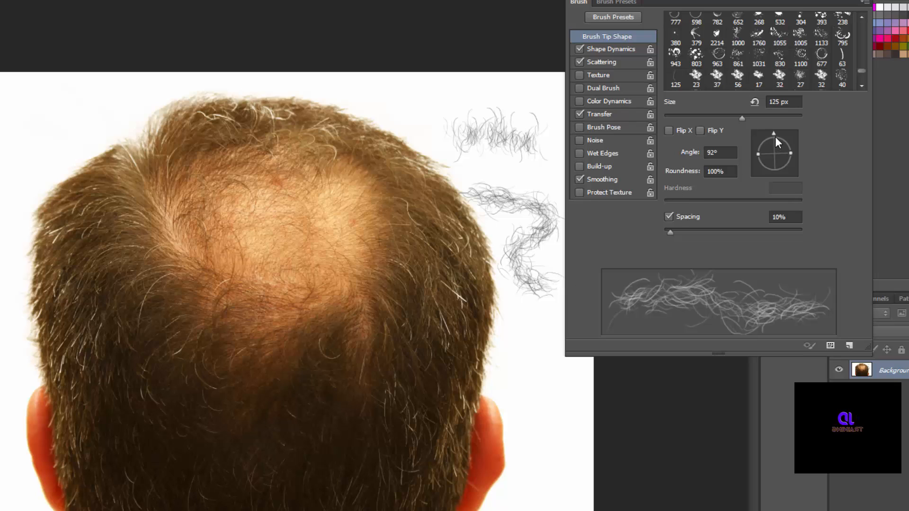
left_click_drag(773, 134, 788, 152)
key("ctrl+alt+z")
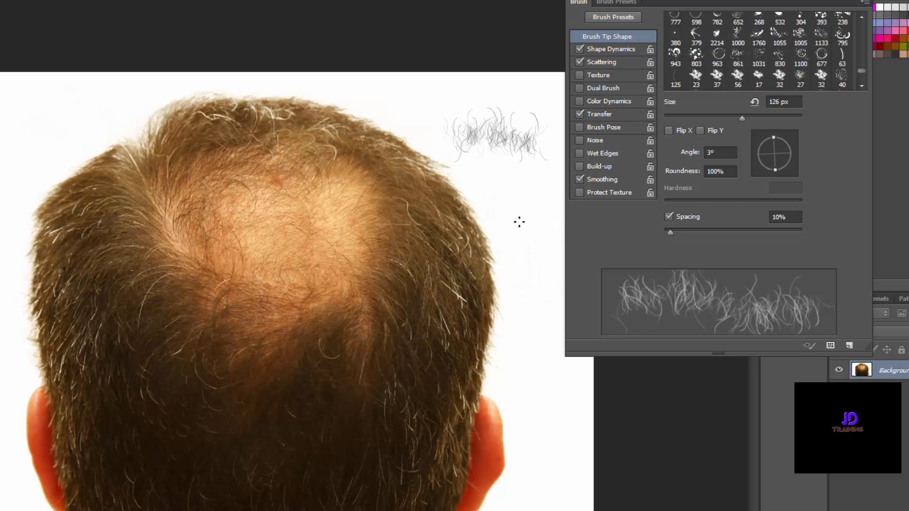
key("ctrl+alt+z")
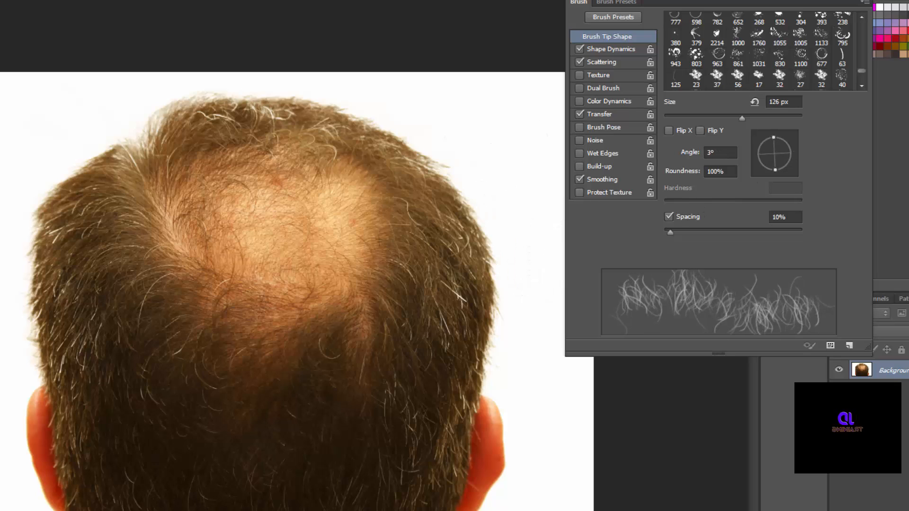
left_click(854, 1)
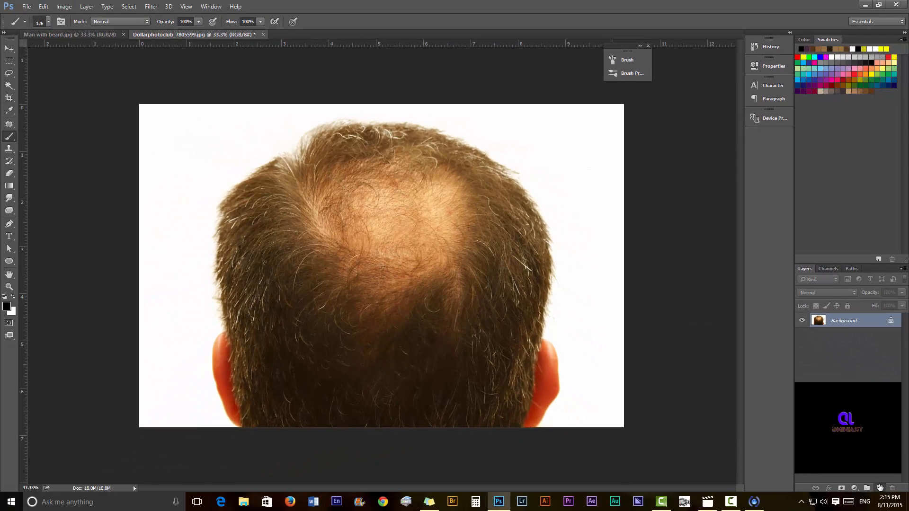
On a new layer, paint curly dark brown strands across the bald crown.
left_click(878, 488)
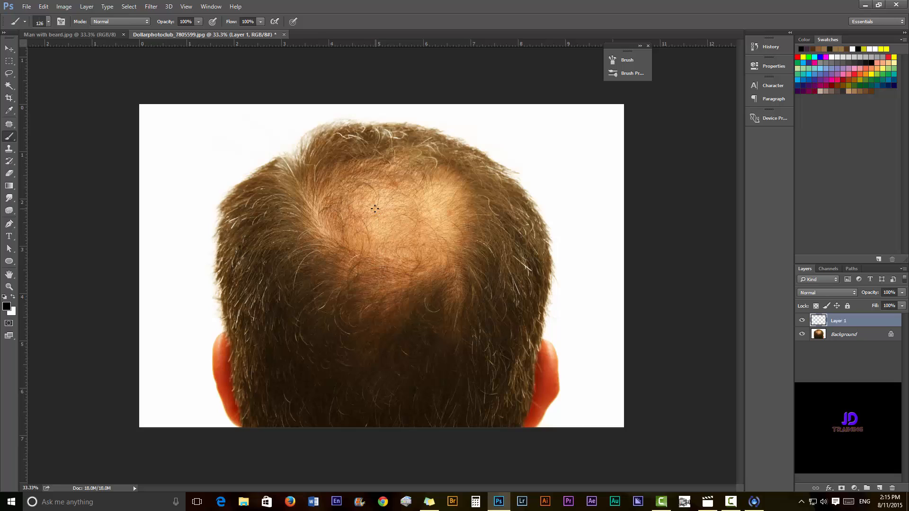
mouse_move(374, 205)
left_mouse_down()
mouse_move(441, 222)
mouse_move(457, 240)
left_mouse_up()
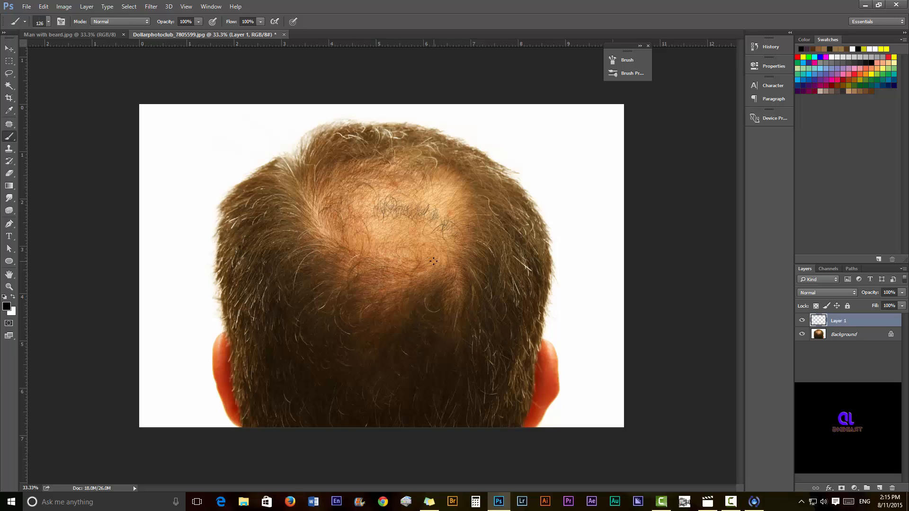
key("ctrl+z")
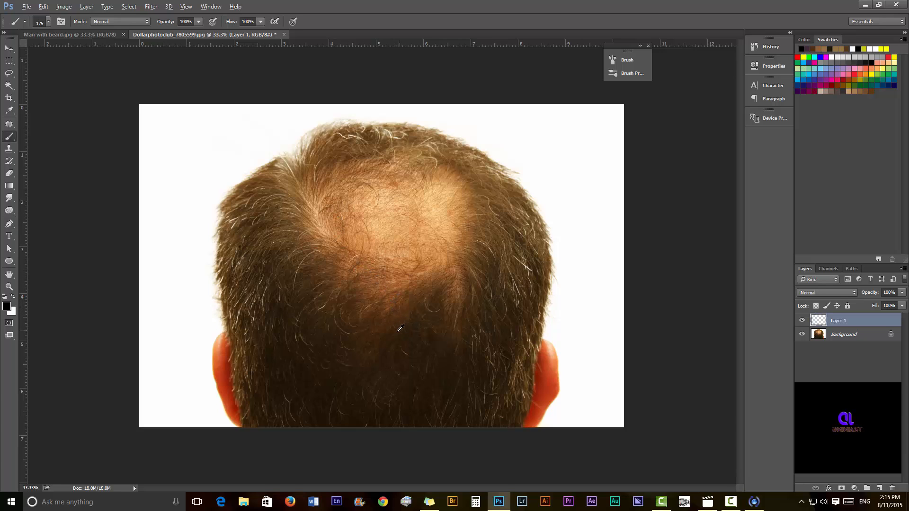
left_click(396, 327, "alt")
mouse_move(343, 199)
left_mouse_down()
mouse_move(459, 208)
mouse_move(401, 281)
mouse_move(333, 239)
mouse_move(426, 183)
mouse_move(452, 236)
mouse_move(390, 210)
mouse_move(433, 189)
mouse_move(449, 243)
mouse_move(403, 265)
mouse_move(322, 211)
mouse_move(312, 182)
mouse_move(412, 184)
mouse_move(447, 220)
mouse_move(413, 289)
mouse_move(463, 273)
mouse_move(467, 283)
left_mouse_up()
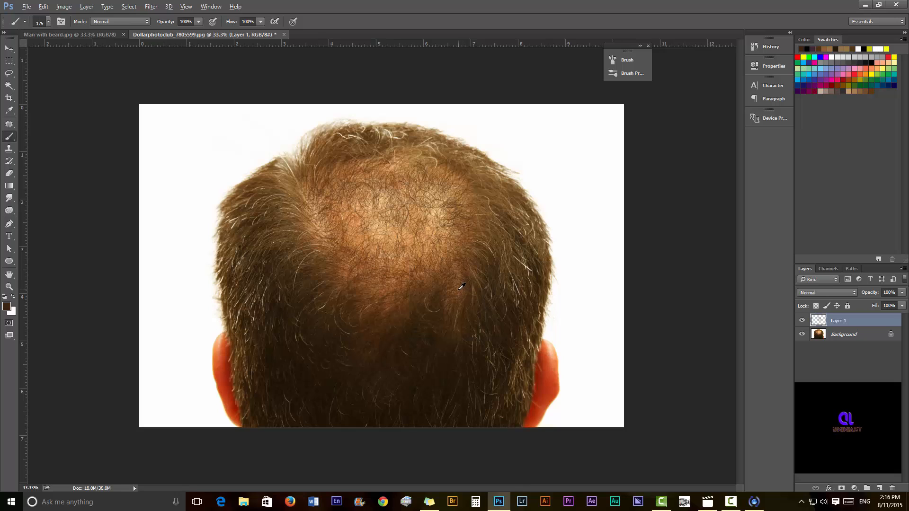
Add lighter and darker brown strands sampled from the surrounding hair, then close the photo.
left_click(463, 285, "alt")
mouse_move(366, 218)
left_mouse_down()
mouse_move(406, 239)
mouse_move(407, 183)
mouse_move(362, 204)
mouse_move(458, 223)
mouse_move(347, 235)
mouse_move(415, 261)
mouse_move(308, 183)
mouse_move(369, 265)
mouse_move(443, 212)
mouse_move(354, 188)
mouse_move(368, 224)
left_mouse_up()
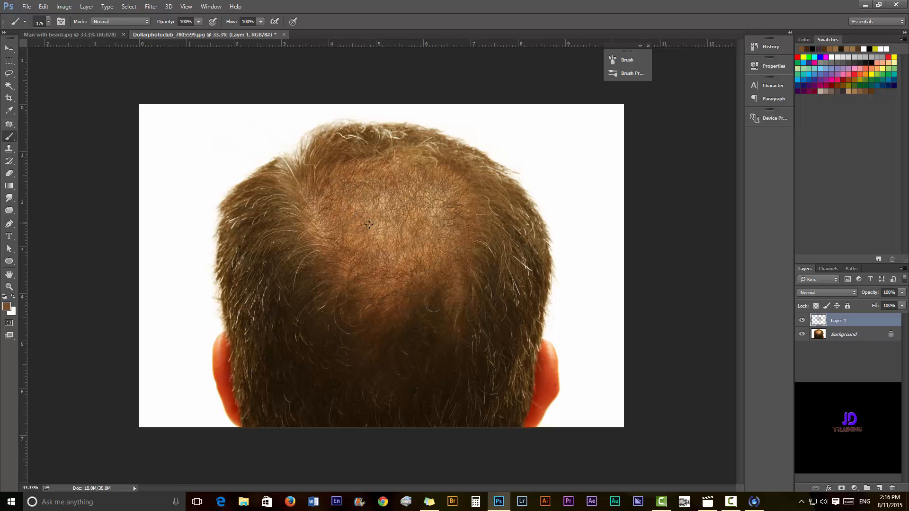
left_click(515, 311, "alt")
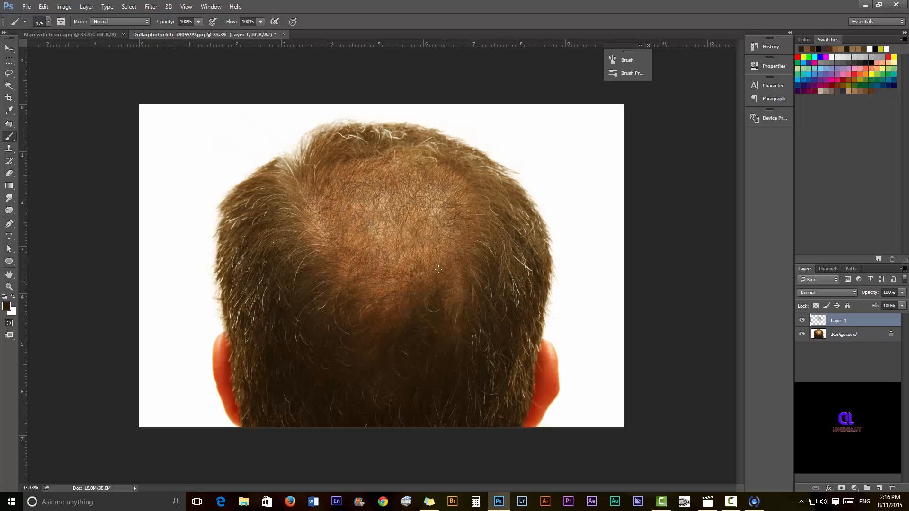
mouse_move(396, 237)
left_mouse_down()
mouse_move(362, 195)
mouse_move(460, 214)
mouse_move(458, 190)
mouse_move(410, 171)
mouse_move(351, 172)
mouse_move(333, 197)
mouse_move(352, 232)
mouse_move(434, 250)
mouse_move(461, 240)
mouse_move(440, 273)
mouse_move(398, 281)
mouse_move(383, 308)
mouse_move(320, 232)
mouse_move(303, 195)
mouse_move(338, 196)
mouse_move(432, 232)
mouse_move(464, 273)
mouse_move(464, 296)
mouse_move(435, 205)
mouse_move(402, 194)
mouse_move(405, 207)
mouse_move(440, 226)
mouse_move(389, 225)
mouse_move(374, 237)
mouse_move(436, 260)
mouse_move(455, 205)
mouse_move(407, 186)
mouse_move(337, 177)
mouse_move(307, 197)
mouse_move(327, 250)
mouse_move(362, 286)
left_mouse_up()
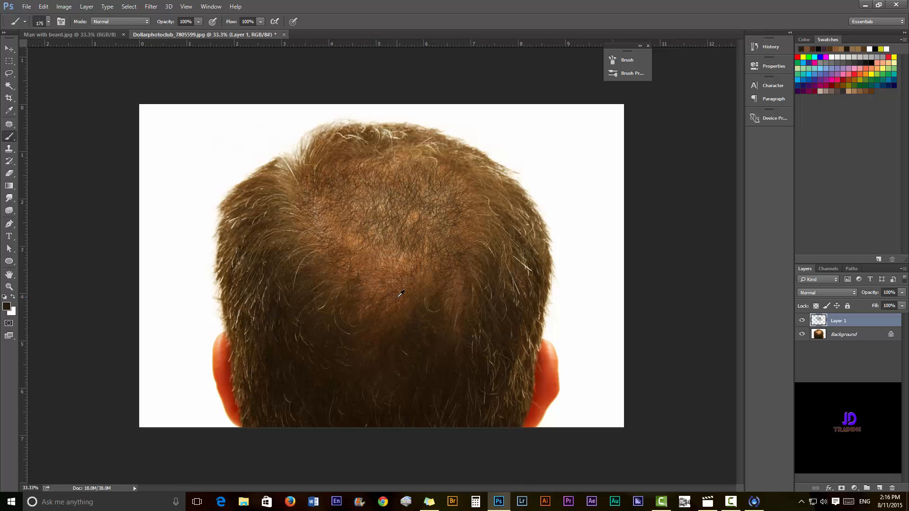
left_click(384, 287, "alt")
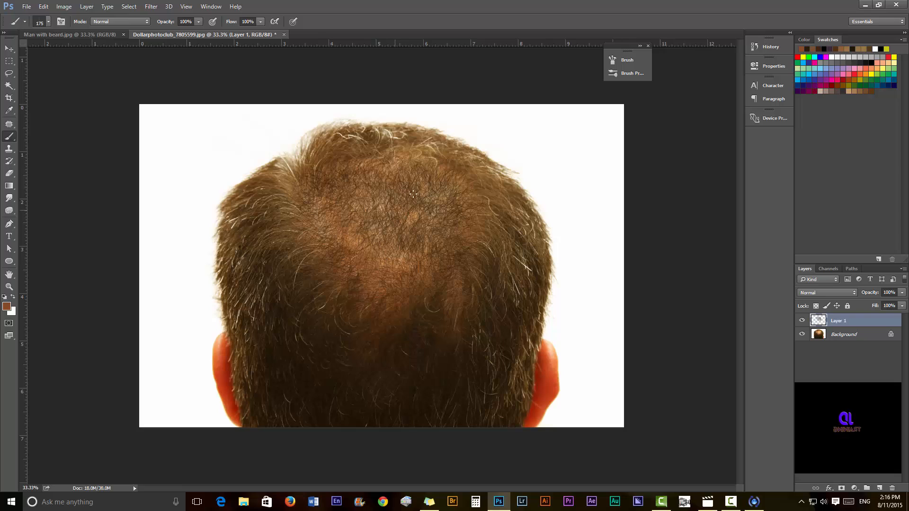
left_click_drag(357, 195, 403, 282)
left_click(285, 223, "alt")
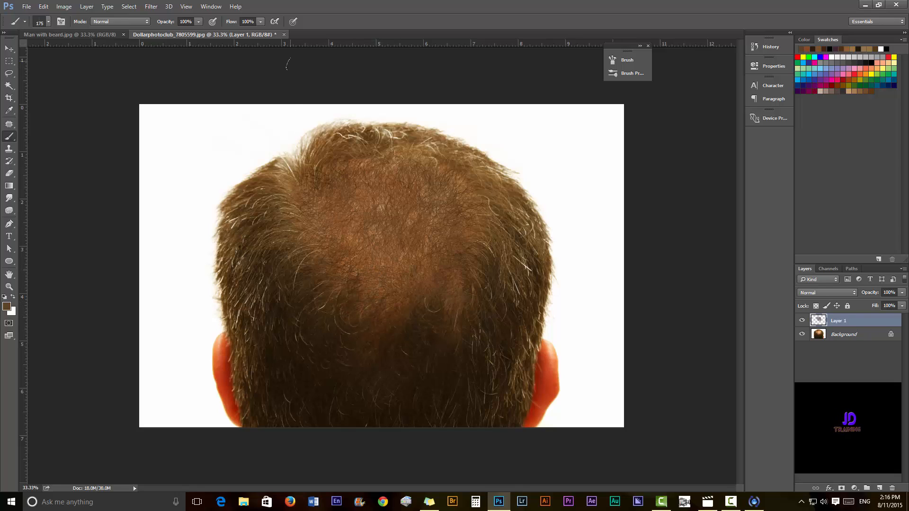
left_click(284, 35)
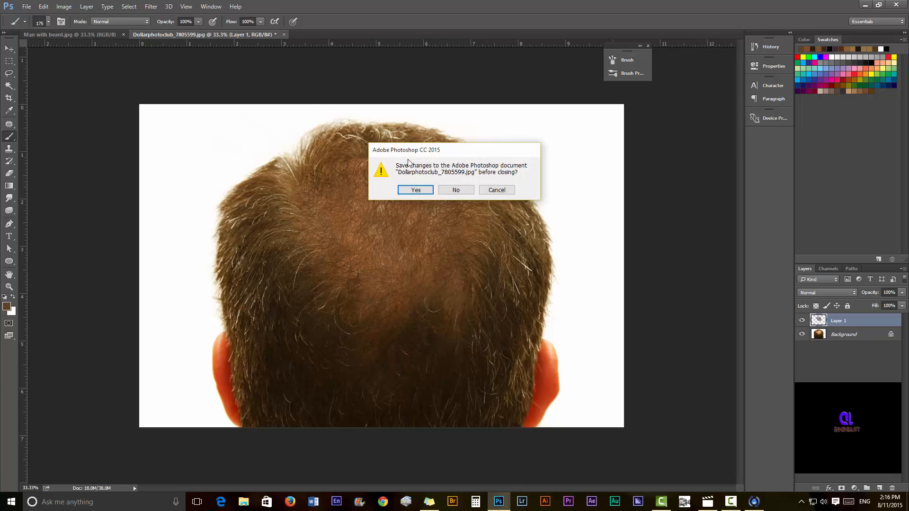
Close the scalp photo without saving, then undo a trial stroke near the mouth corner.
left_click(455, 190)
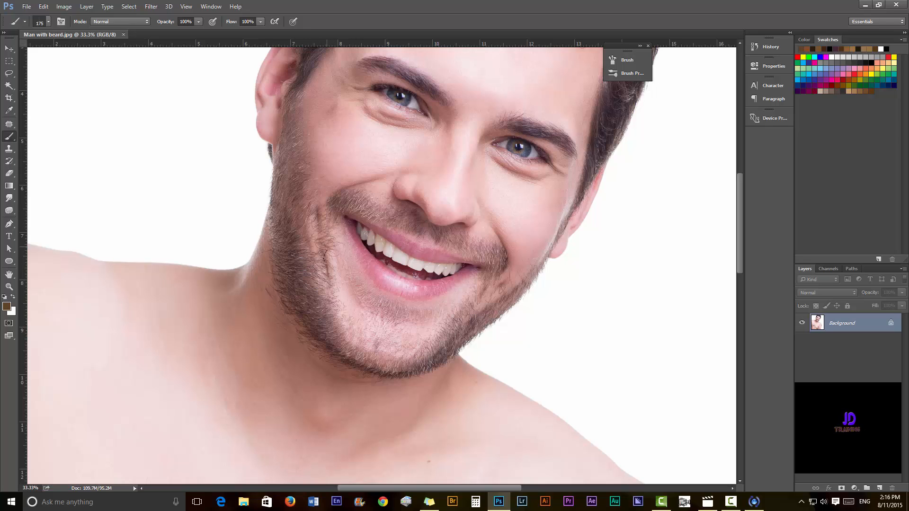
left_click_drag(343, 308, 346, 308)
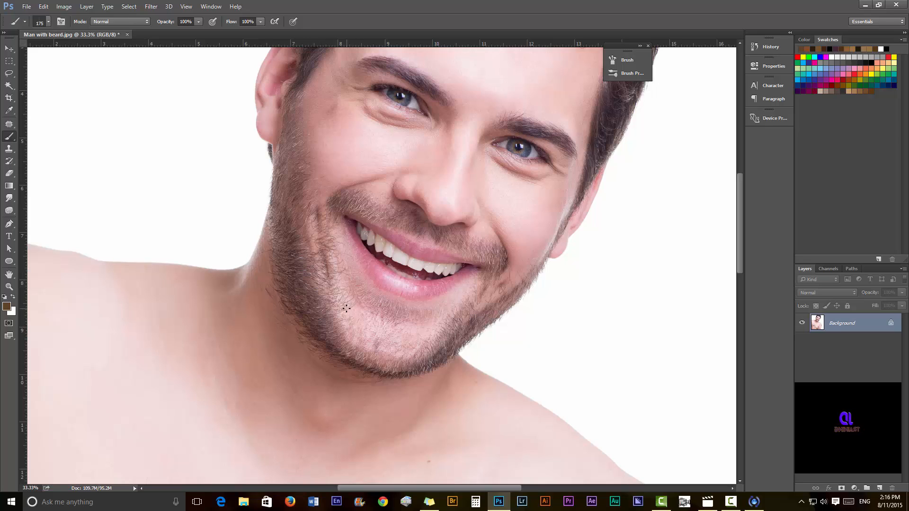
key("ctrl+z")
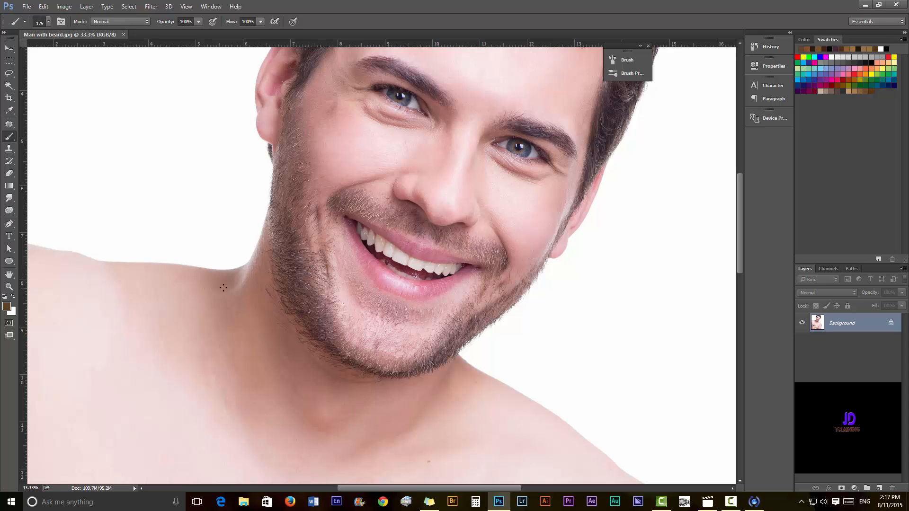
Sample a face colour and paint fine beard hairs along the jaw, chin and left cheek.
left_click(306, 270, "alt")
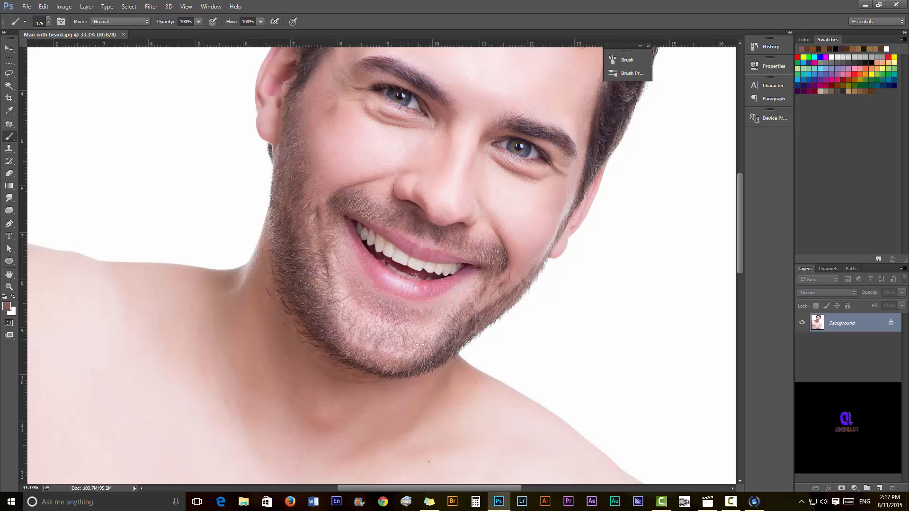
left_click_drag(419, 347, 469, 314)
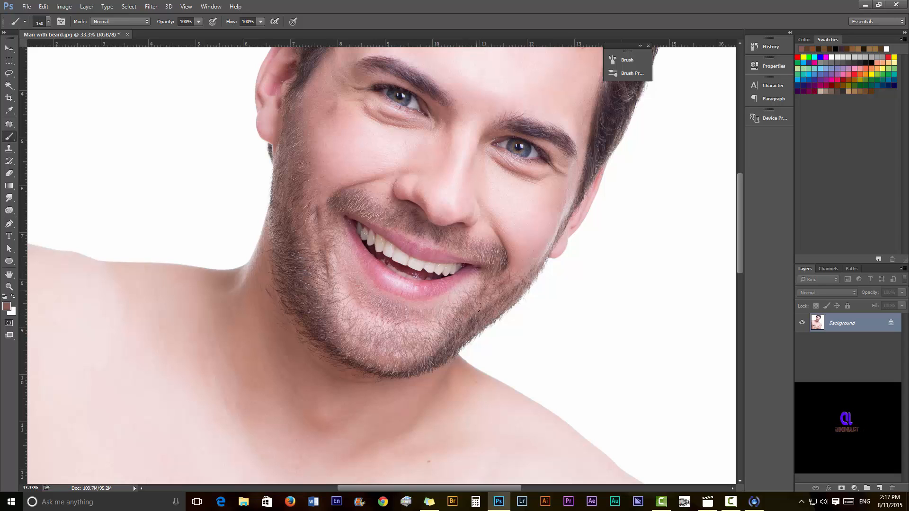
mouse_move(440, 326)
left_mouse_down()
mouse_move(376, 331)
mouse_move(320, 314)
left_mouse_up()
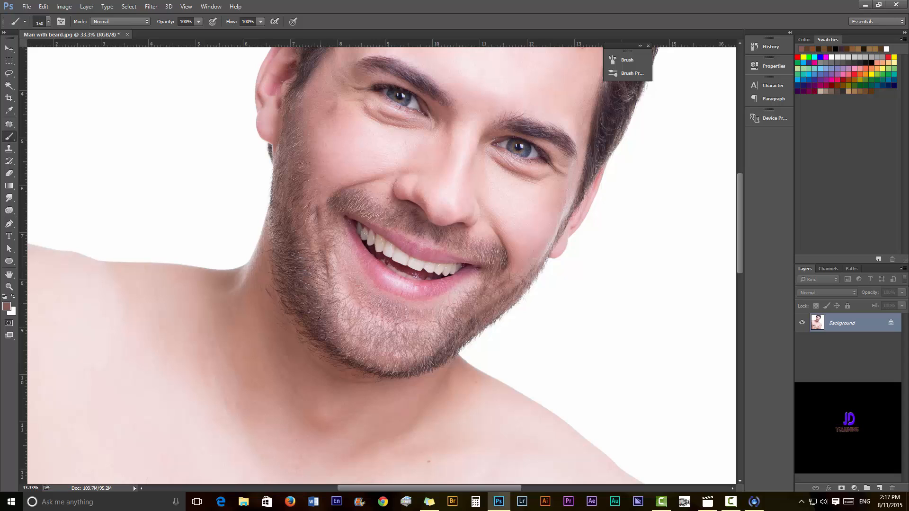
left_click_drag(346, 343, 401, 351)
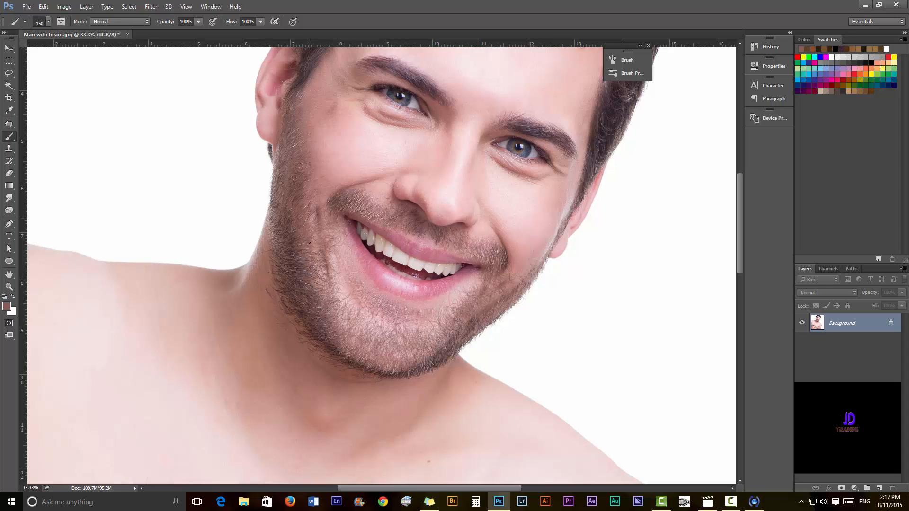
mouse_move(318, 270)
left_mouse_down()
mouse_move(383, 314)
mouse_move(476, 299)
mouse_move(423, 332)
mouse_move(342, 305)
mouse_move(396, 321)
mouse_move(436, 352)
mouse_move(357, 350)
left_mouse_up()
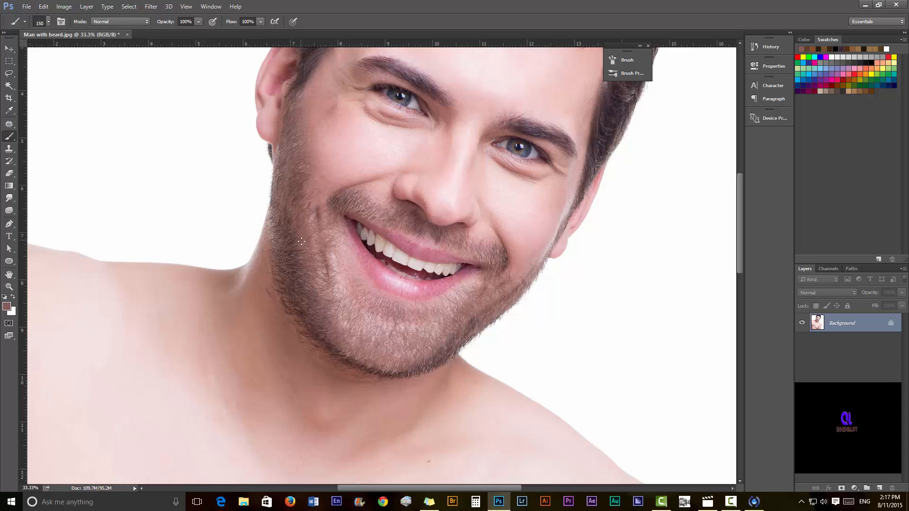
mouse_move(324, 260)
left_mouse_down()
mouse_move(346, 261)
mouse_move(317, 223)
left_mouse_up()
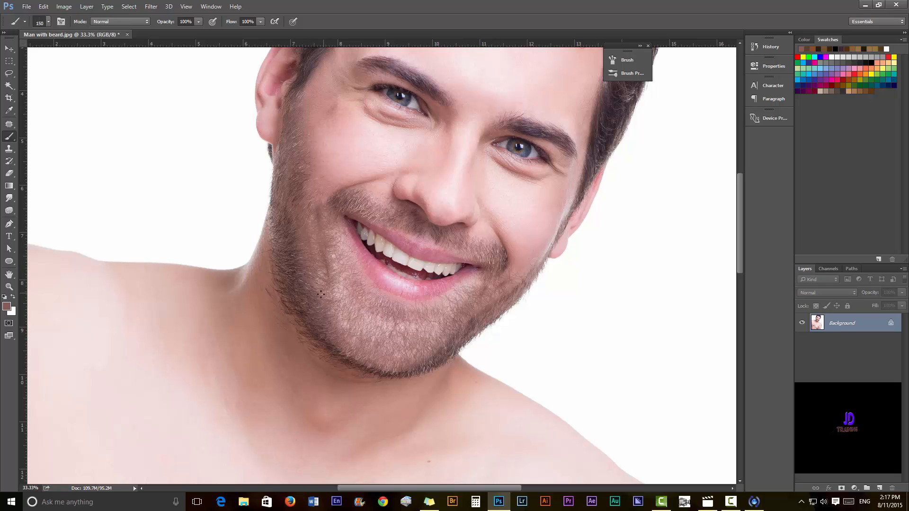
Sample a darker beard colour and darken hairs at the chin and along the right jaw.
left_click(298, 304, "alt")
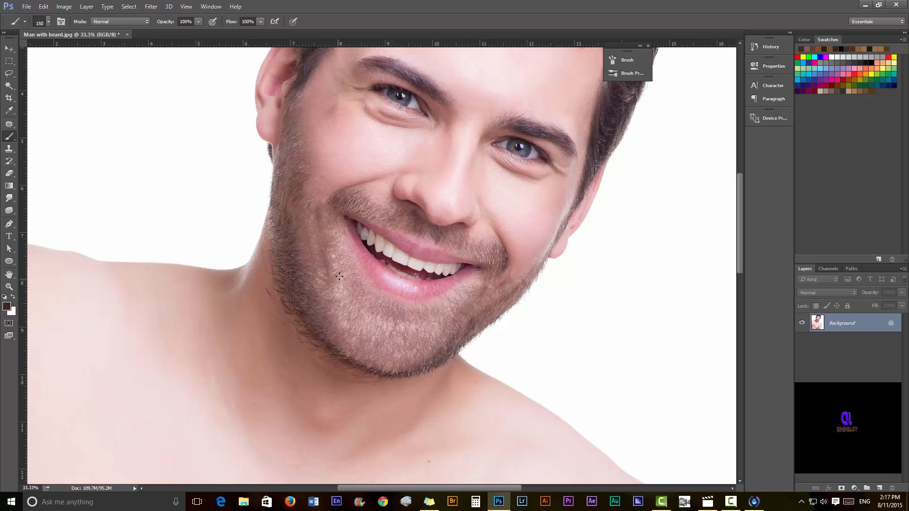
mouse_move(338, 275)
left_mouse_down()
mouse_move(382, 323)
mouse_move(404, 327)
mouse_move(481, 292)
mouse_move(473, 324)
mouse_move(404, 347)
mouse_move(369, 344)
mouse_move(320, 311)
left_mouse_up()
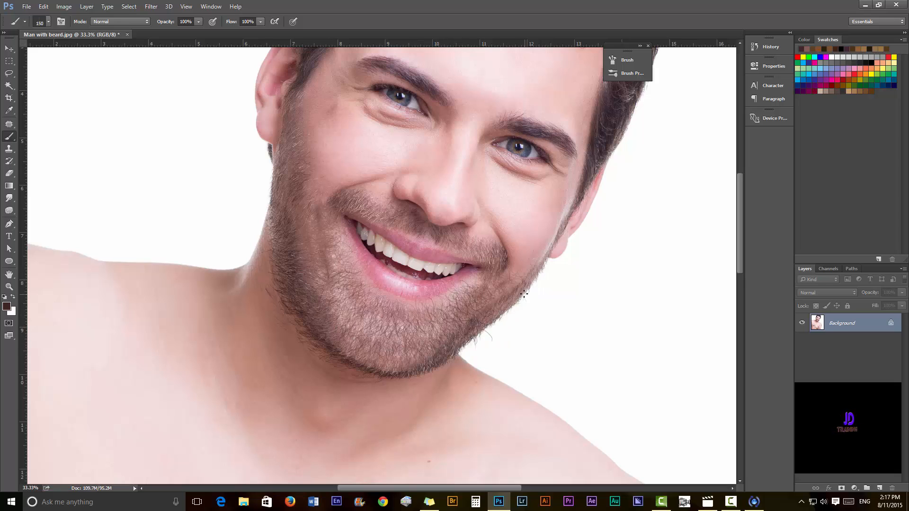
mouse_move(523, 286)
left_mouse_down()
mouse_move(496, 325)
mouse_move(435, 350)
left_mouse_up()
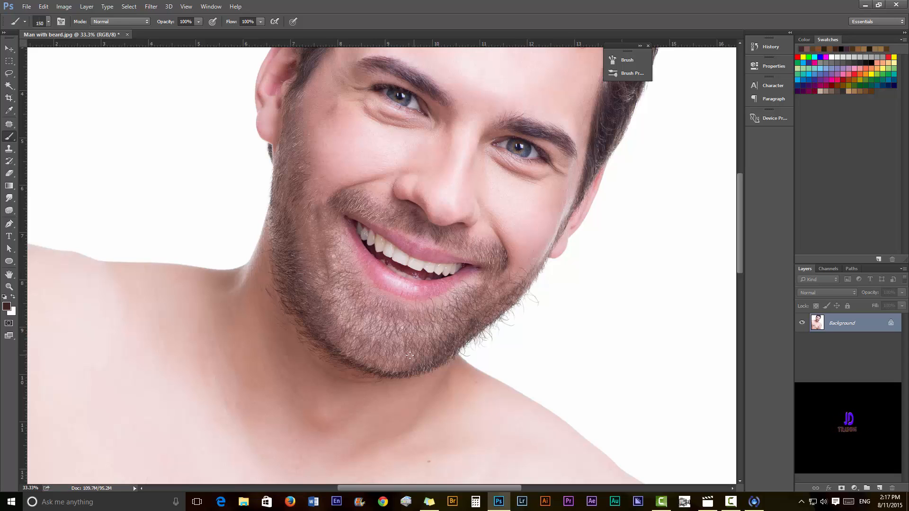
Discard unwanted moustache and cheek strokes, then repaint hairs down the right cheek toward the jaw.
mouse_move(322, 220)
left_mouse_down()
mouse_move(345, 200)
mouse_move(369, 199)
mouse_move(488, 241)
left_mouse_up()
key("ctrl+z")
mouse_move(523, 265)
left_mouse_down()
mouse_move(546, 229)
mouse_move(528, 266)
left_mouse_up()
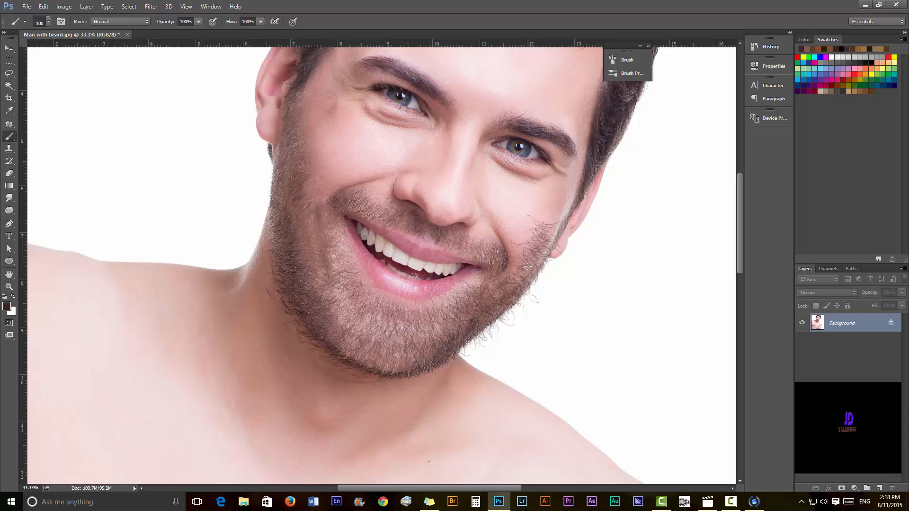
key("ctrl+z")
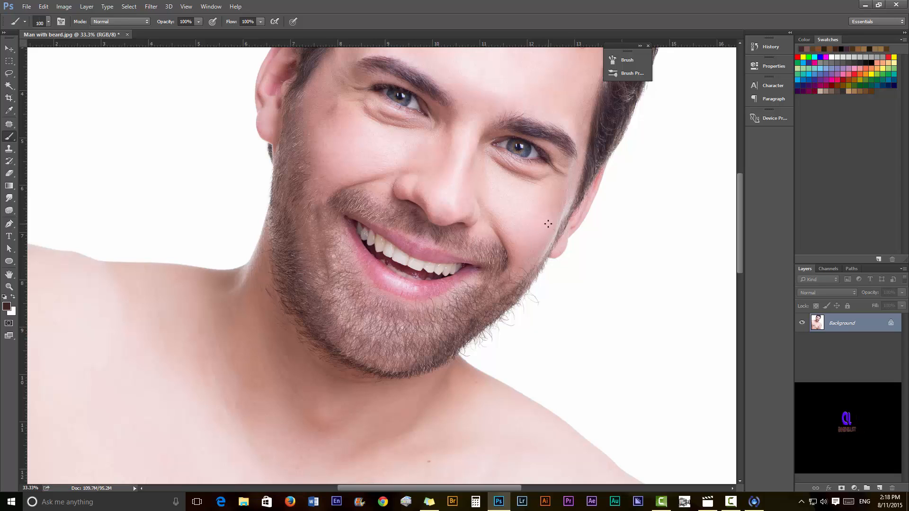
mouse_move(544, 218)
left_mouse_down()
mouse_move(515, 284)
mouse_move(506, 291)
mouse_move(549, 216)
mouse_move(547, 237)
mouse_move(511, 275)
mouse_move(490, 276)
mouse_move(524, 226)
mouse_move(573, 190)
mouse_move(520, 255)
left_mouse_up()
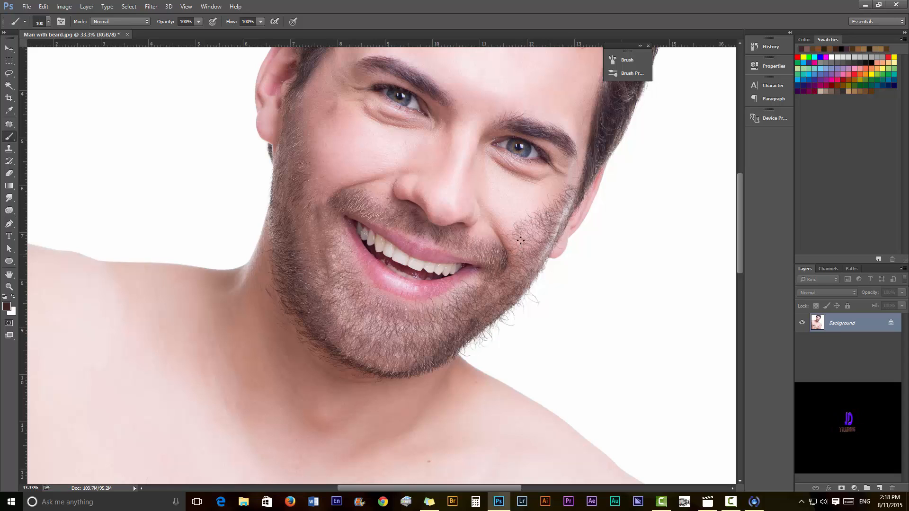